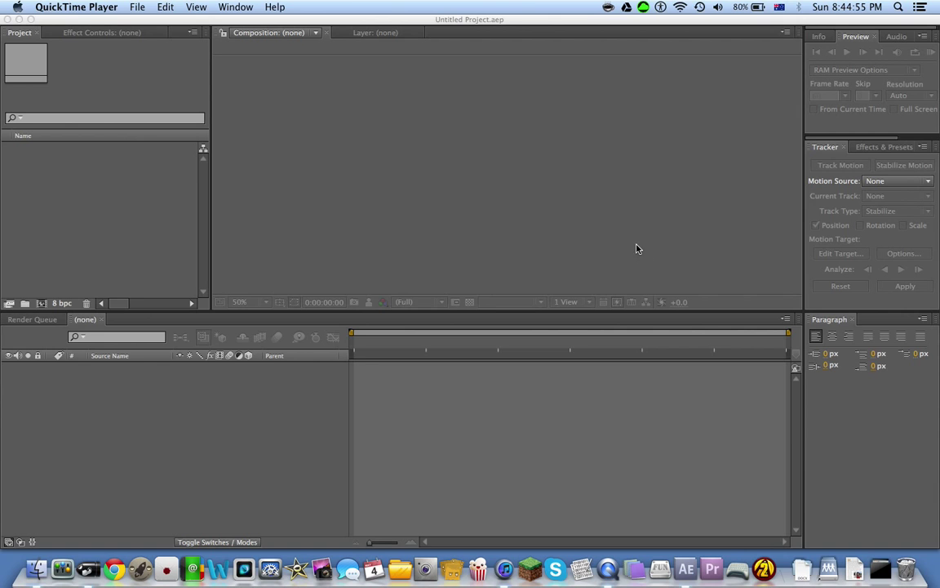
# Bring After Effects forward and open the Import File dialog from the empty Project panel.
pyautogui.click(69, 177)
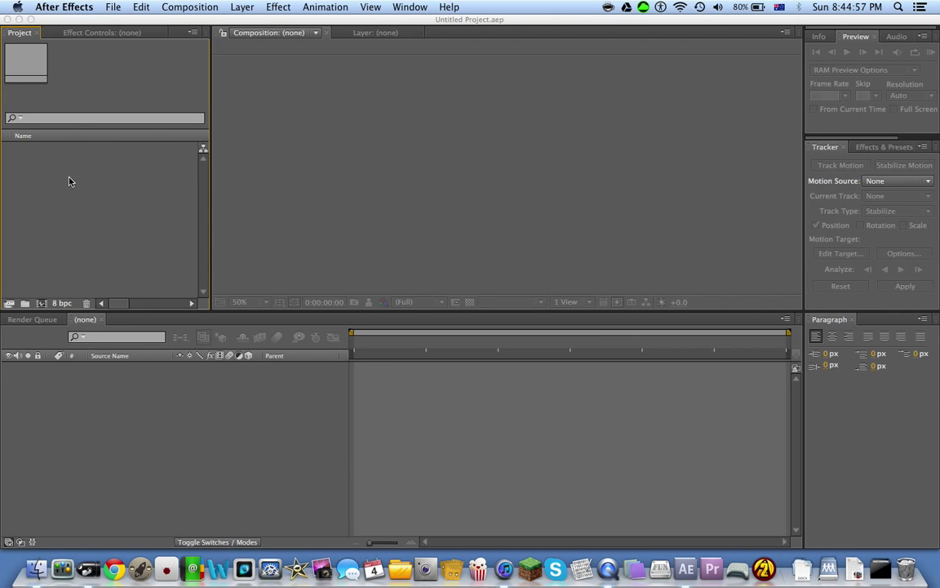
pyautogui.doubleClick(69, 178)
# Import MOSAIC.mov from the Desktop and drag it into the timeline to make a MOSAIC composition.
pyautogui.click(278, 133)
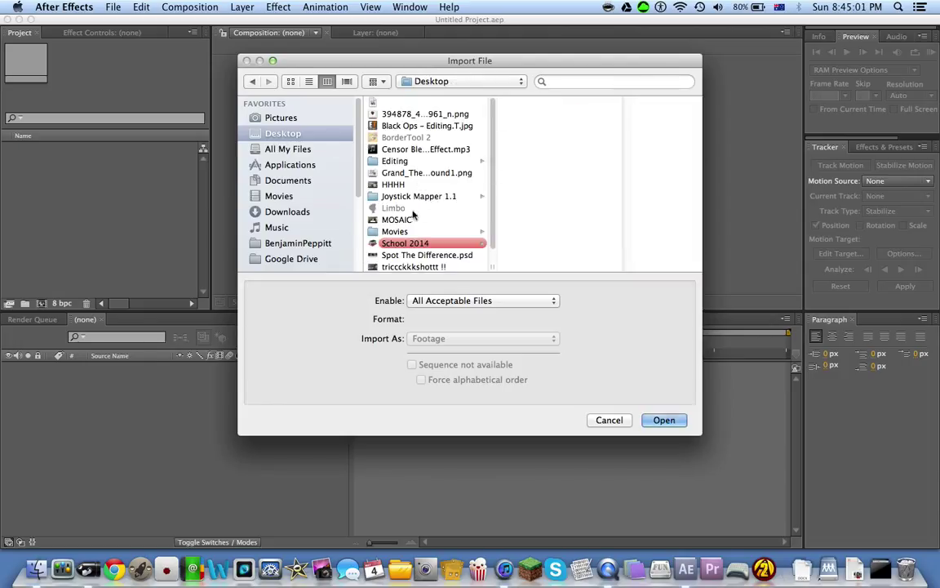
pyautogui.click(408, 217)
pyautogui.doubleClick(410, 218)
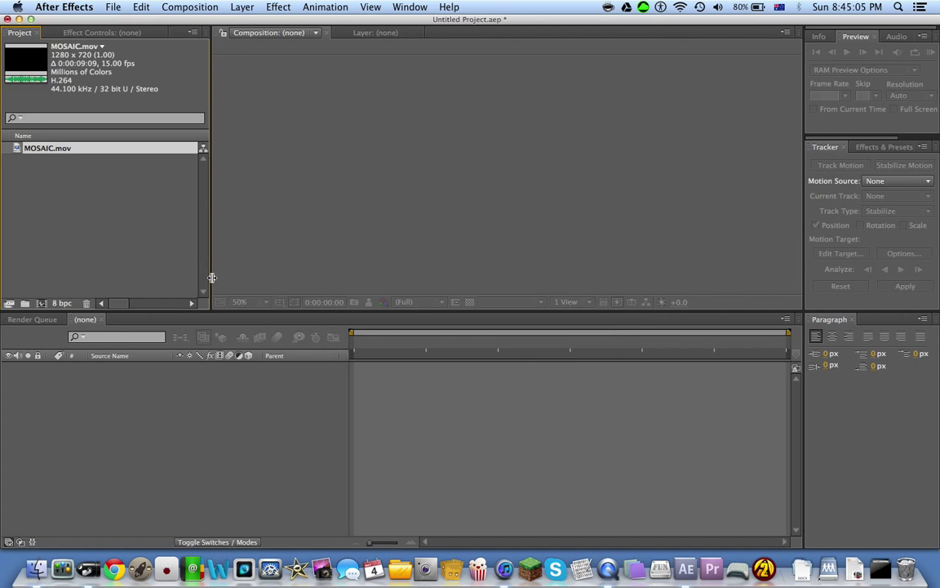
pyautogui.moveTo(53, 154); pyautogui.dragTo(118, 366)
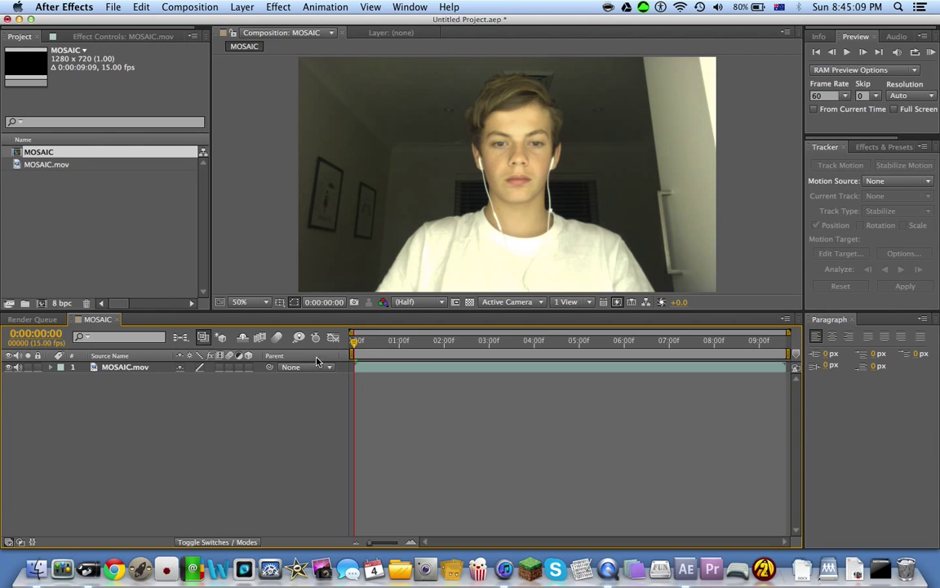
# Add a new adjustment layer above MOSAIC.mov in the composition.
pyautogui.rightClick(97, 411)
pyautogui.moveTo(179, 418)
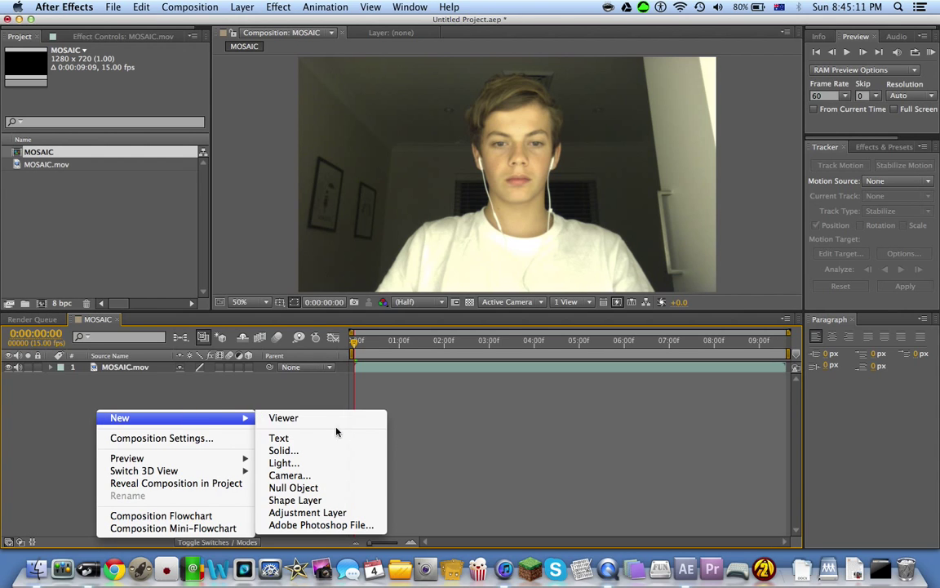
pyautogui.click(316, 513)
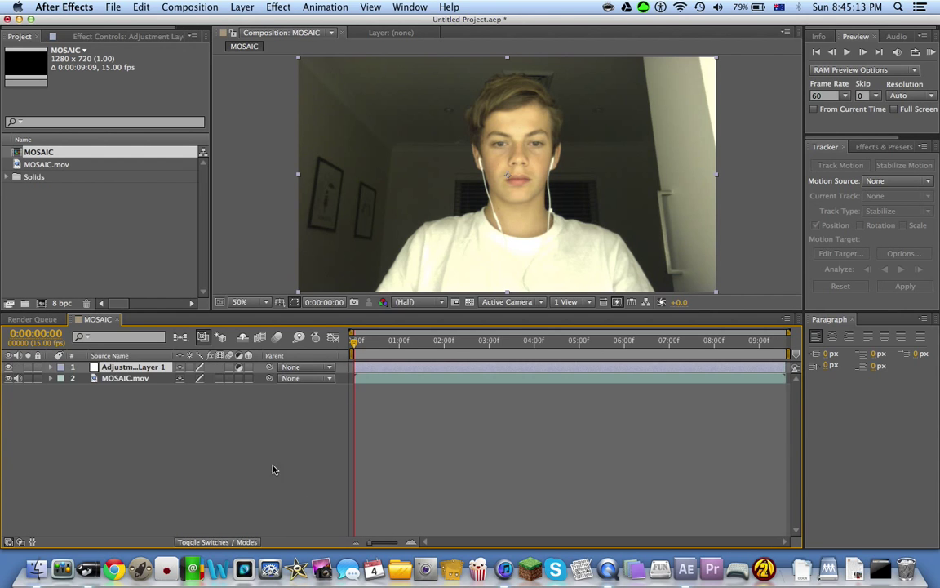
# Show the Effects & Presets panel through the Window menu.
pyautogui.click(883, 147)
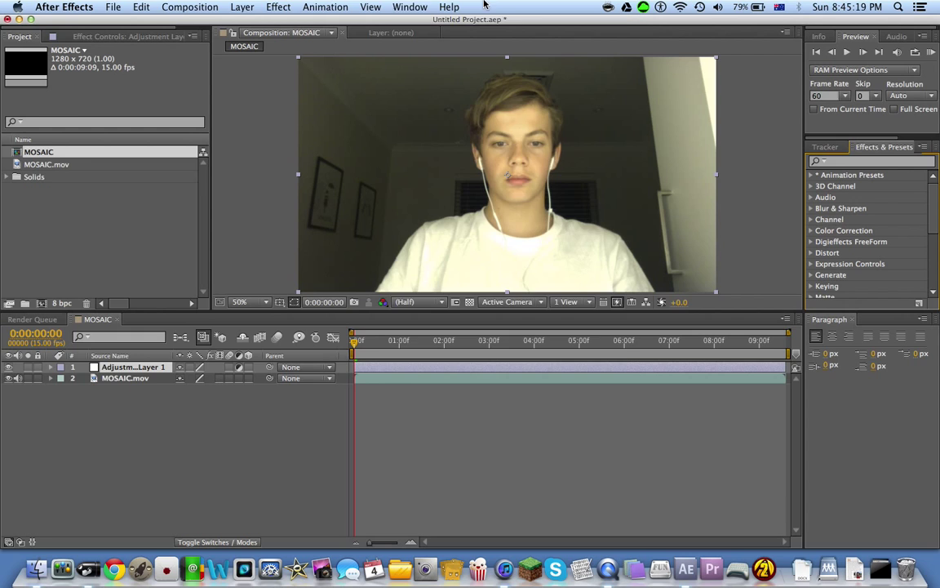
pyautogui.click(410, 7)
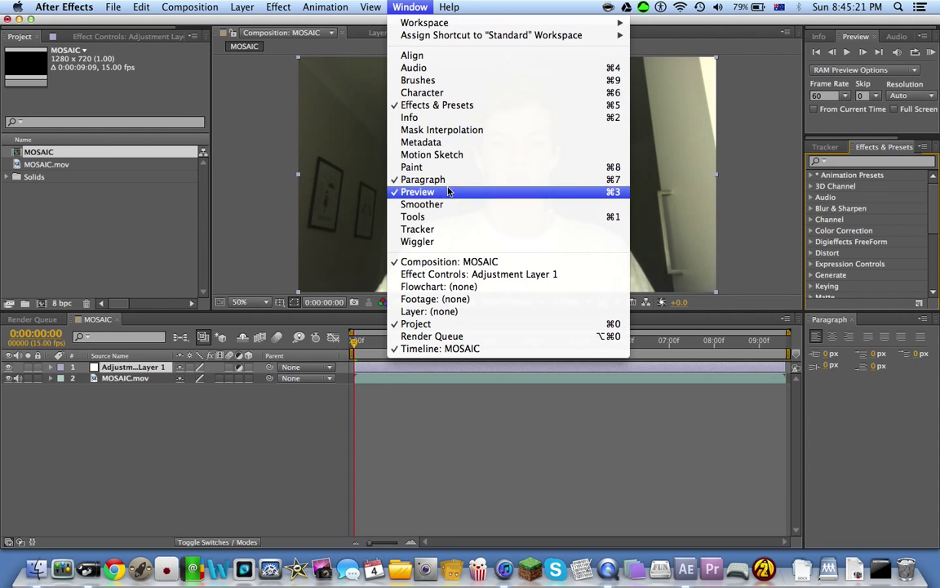
pyautogui.click(459, 107)
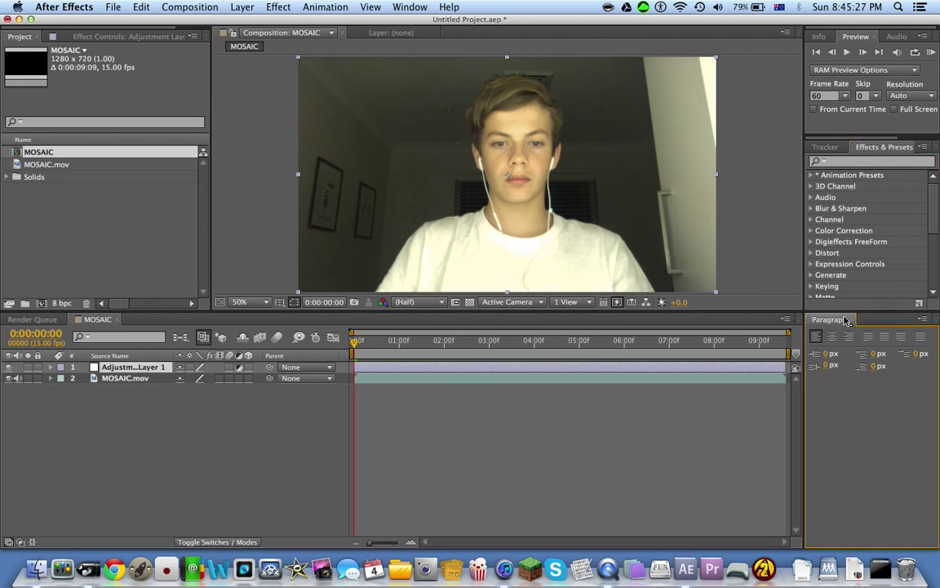
pyautogui.moveTo(877, 148); pyautogui.dragTo(913, 140)
# Search 'Mosa', apply Stylize > Mosaic to the adjustment layer, and turn on Sharp Colors.
pyautogui.click(866, 167)
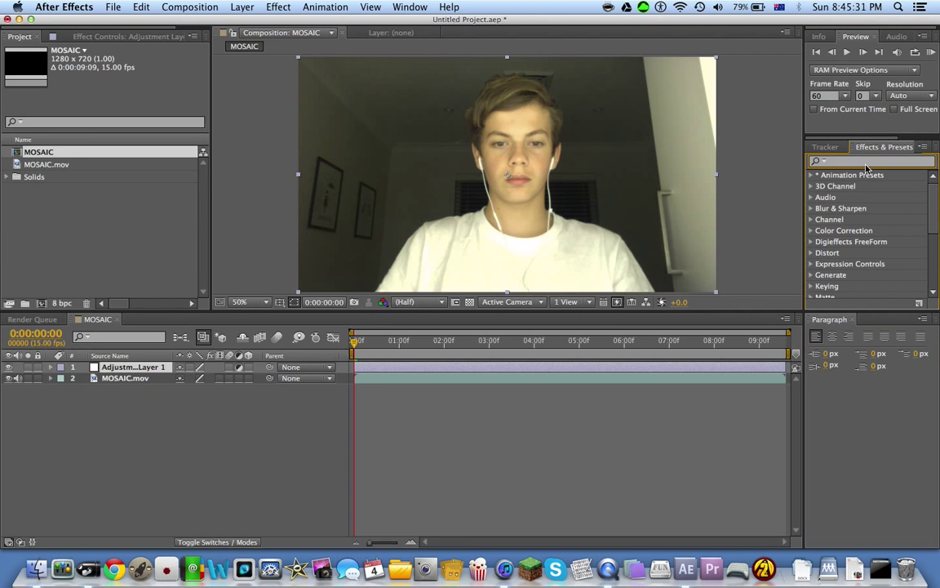
pyautogui.write('Mosaic')
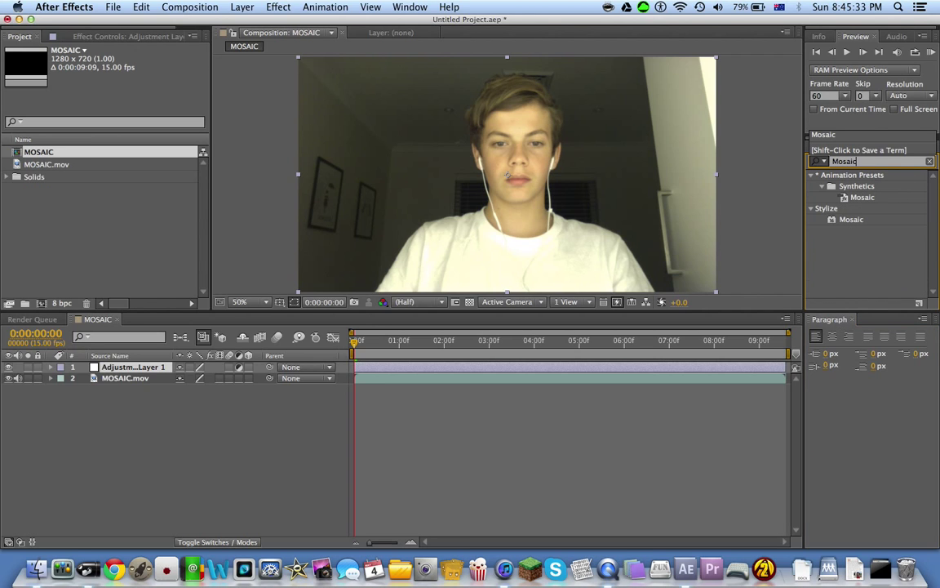
pyautogui.doubleClick(841, 221)
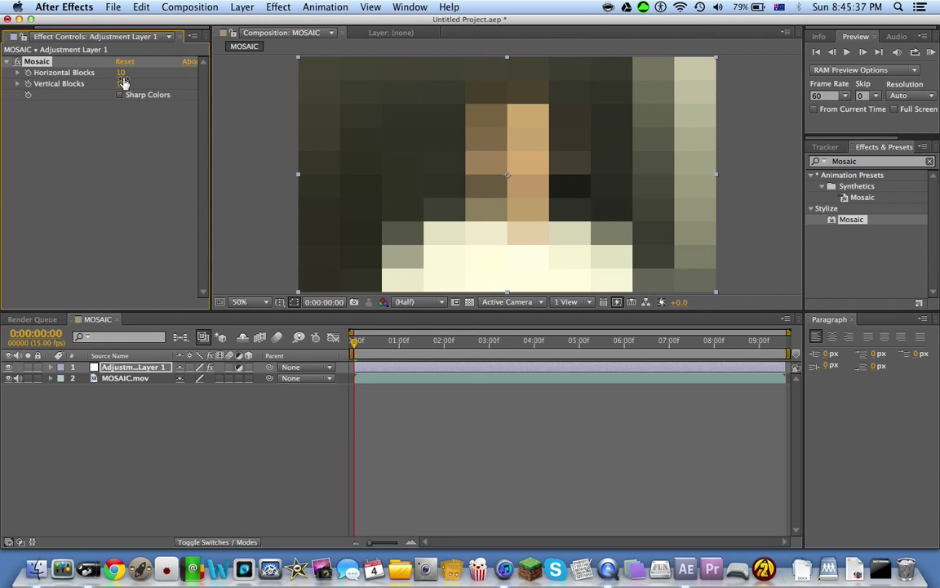
pyautogui.click(121, 95)
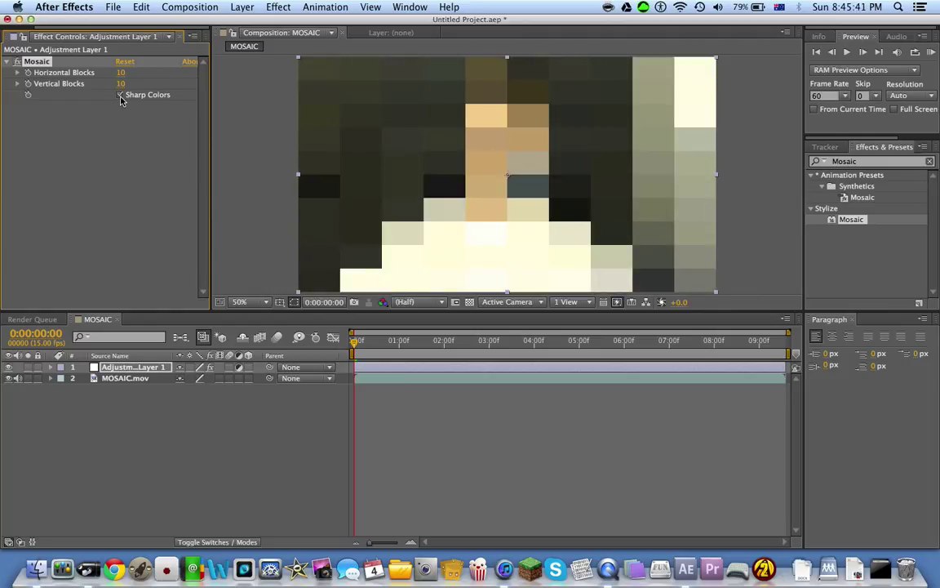
# Turn Sharp Colors off and set Mosaic Horizontal and Vertical Blocks to 45.
pyautogui.click(120, 96)
pyautogui.click(120, 95)
pyautogui.click(120, 96)
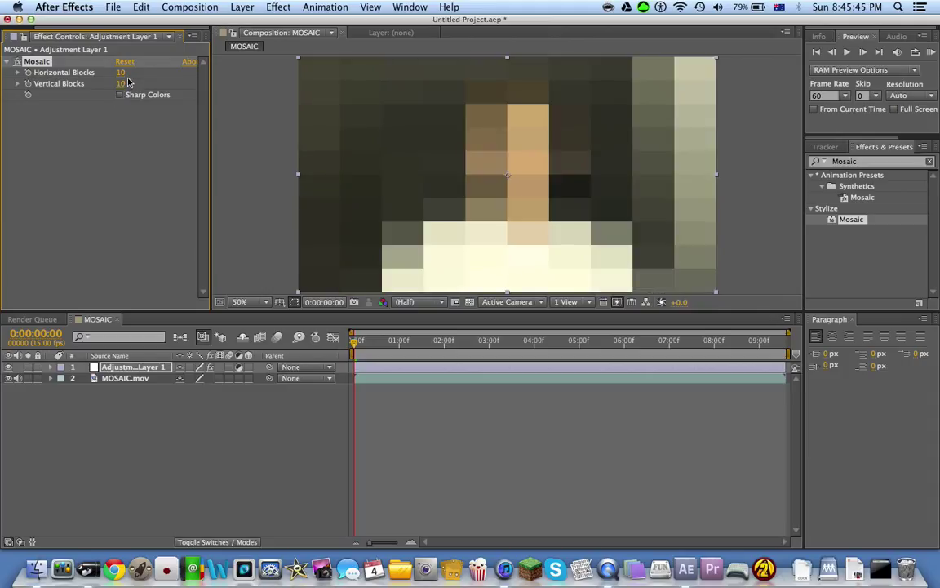
pyautogui.click(121, 75)
pyautogui.write('45')
pyautogui.press('Return')
pyautogui.click(120, 85)
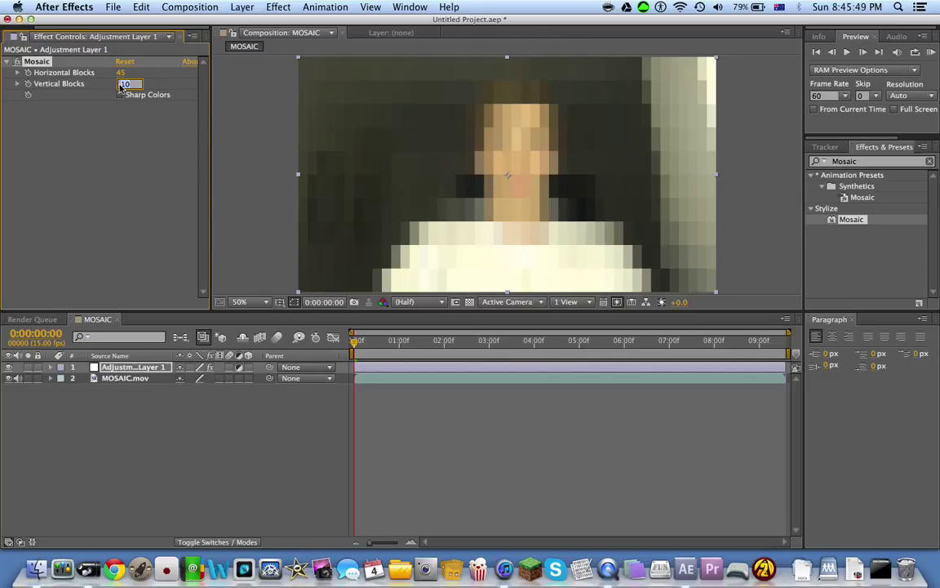
pyautogui.write('45')
pyautogui.press('Return')
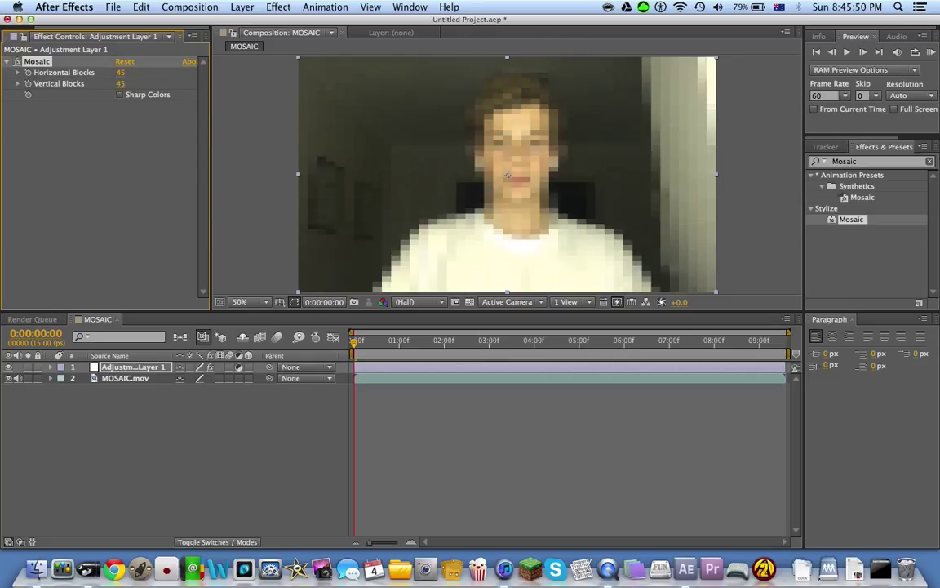
# Try 75 blocks each way, then return Horizontal and Vertical Blocks to 45.
pyautogui.click(122, 72)
pyautogui.press('Return')
pyautogui.click(122, 85)
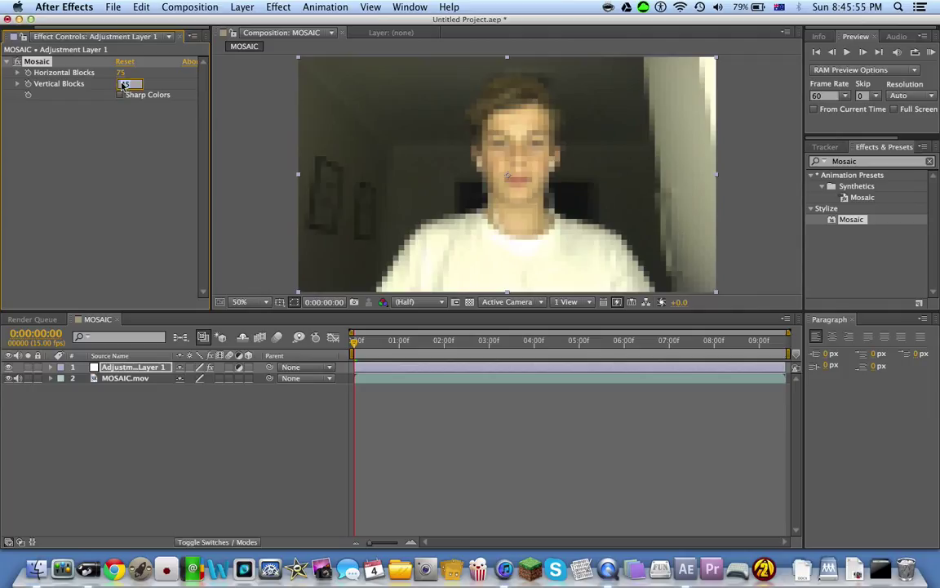
pyautogui.write('75')
pyautogui.press('Return')
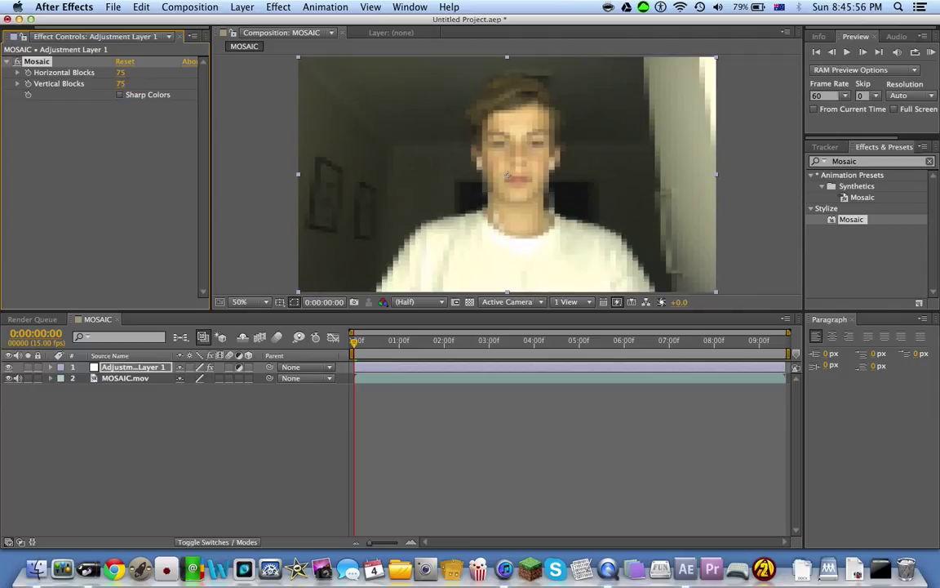
pyautogui.click(122, 72)
pyautogui.write('45')
pyautogui.press('Return')
pyautogui.click(120, 83)
pyautogui.write('45')
pyautogui.press('Return')
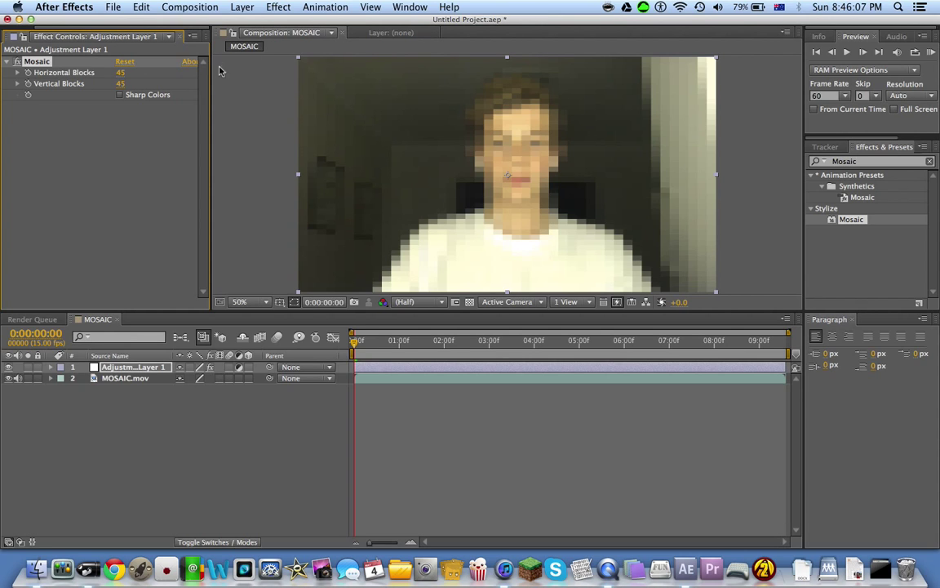
# Search help for 'Pen', clear it, and add the Align panel to the workspace.
pyautogui.click(449, 7)
pyautogui.write('Pen')
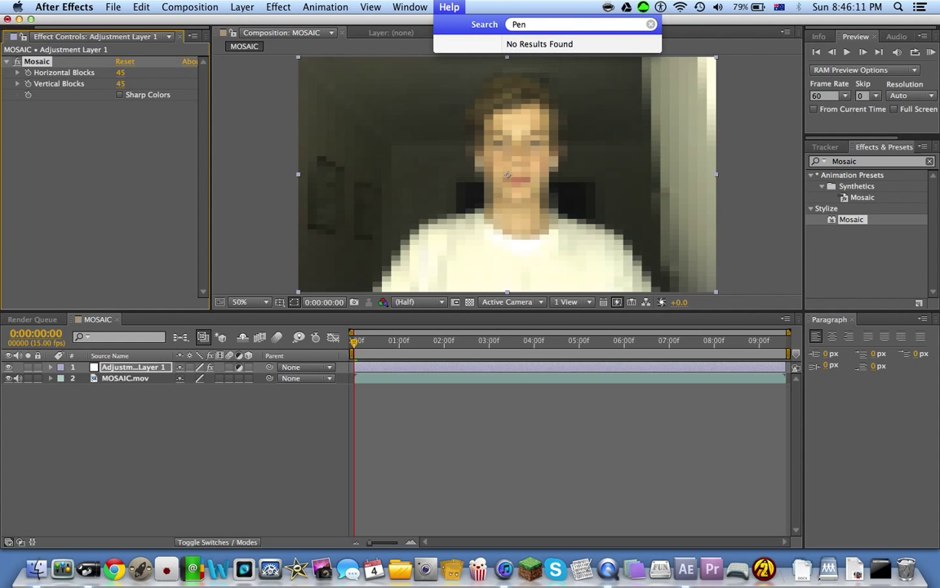
pyautogui.press('BackSpace')
pyautogui.press('BackSpace')
pyautogui.press('BackSpace')
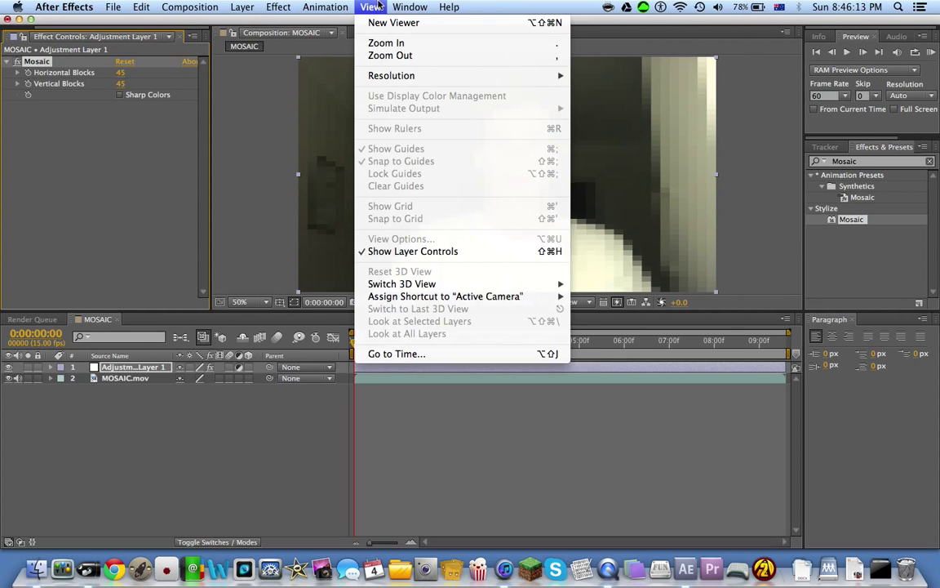
pyautogui.moveTo(397, 7)
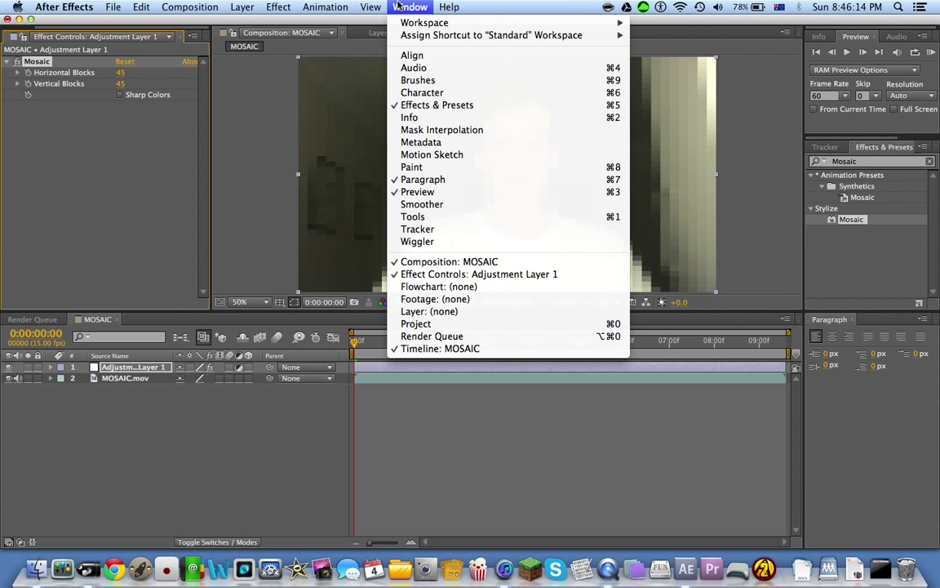
pyautogui.click(415, 56)
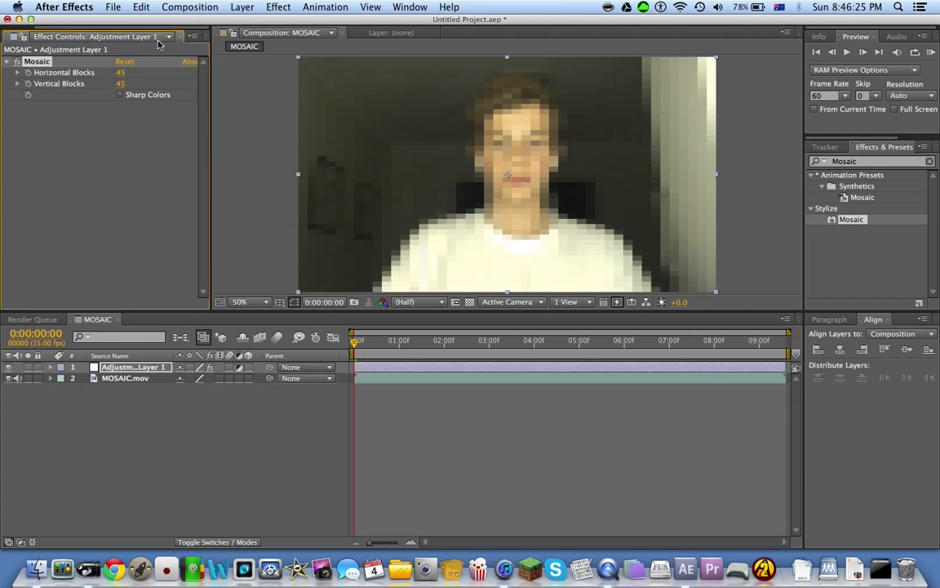
# Check the Project panel and Mosaic Effect Controls, then browse the Effect, Layer, View and Window menus.
pyautogui.press('super+0')
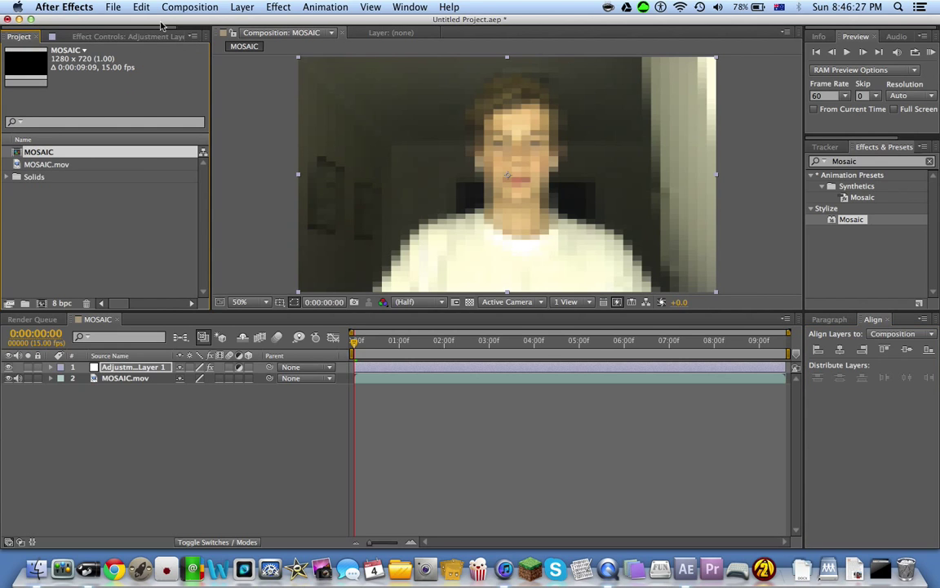
pyautogui.press('F3')
pyautogui.click(277, 6)
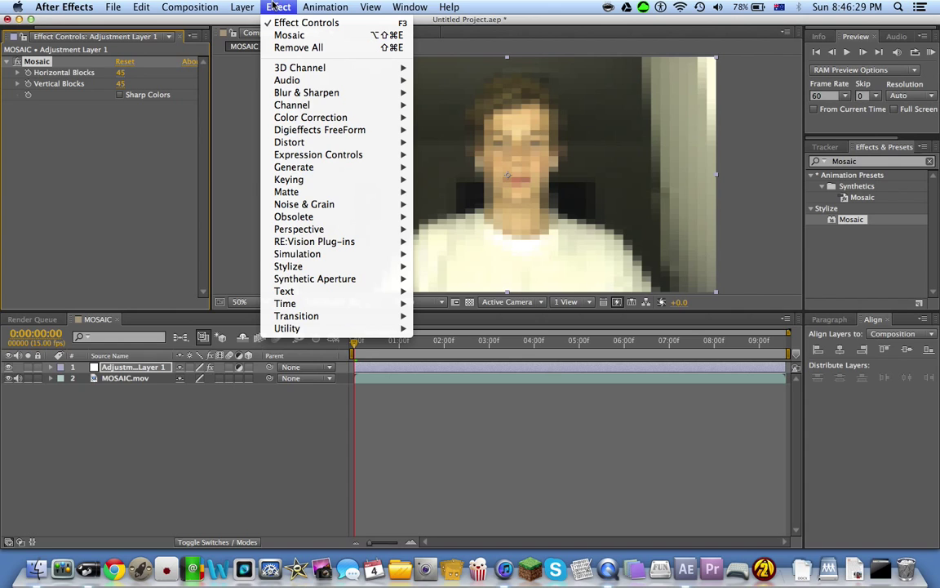
pyautogui.moveTo(251, 6)
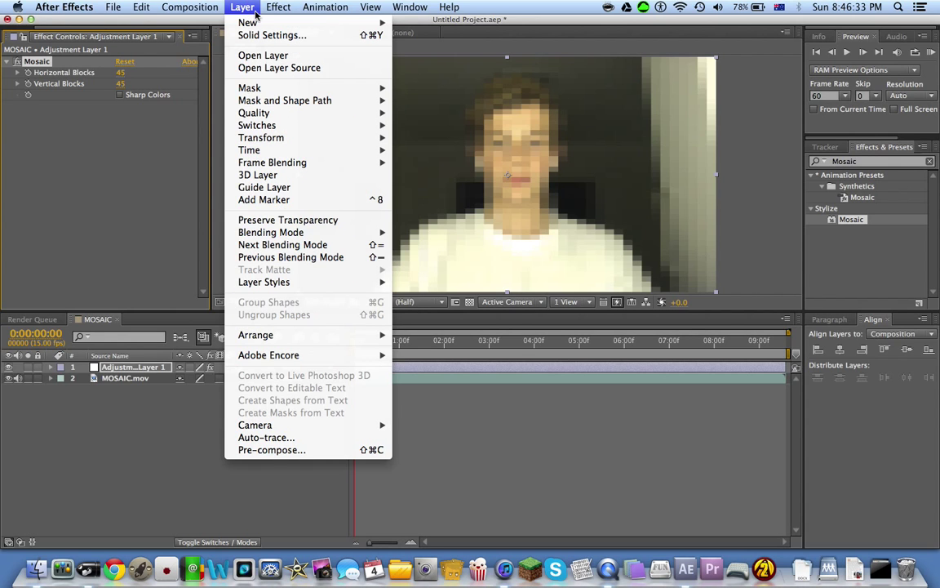
pyautogui.moveTo(377, 7)
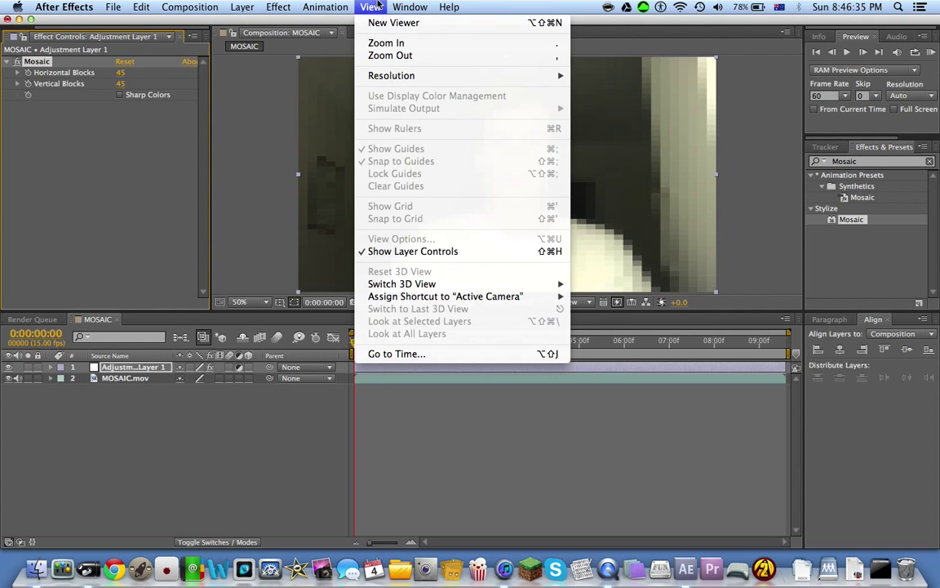
pyautogui.moveTo(409, 7)
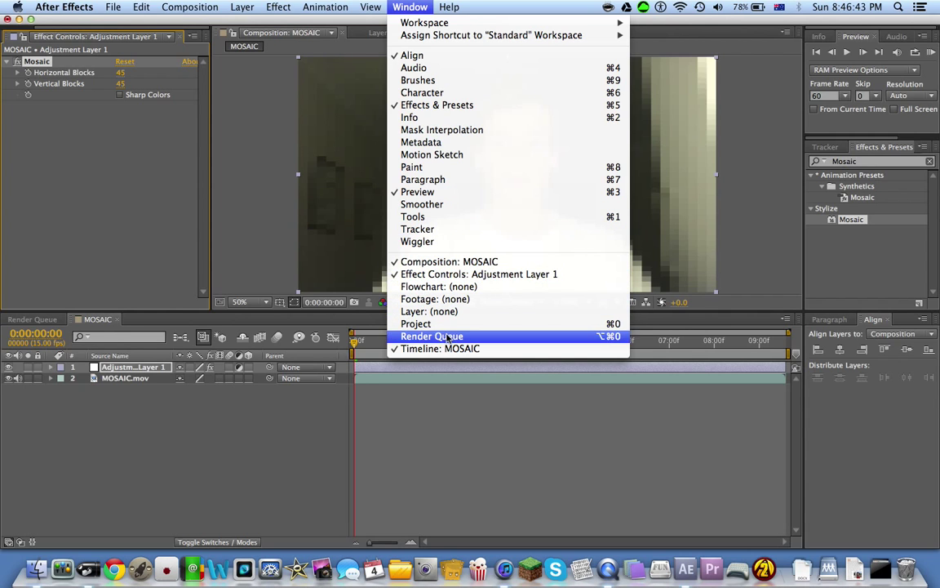
# Add the Brushes and Paint panels, briefly opening and closing the Metadata panel in between.
pyautogui.click(440, 81)
pyautogui.click(410, 7)
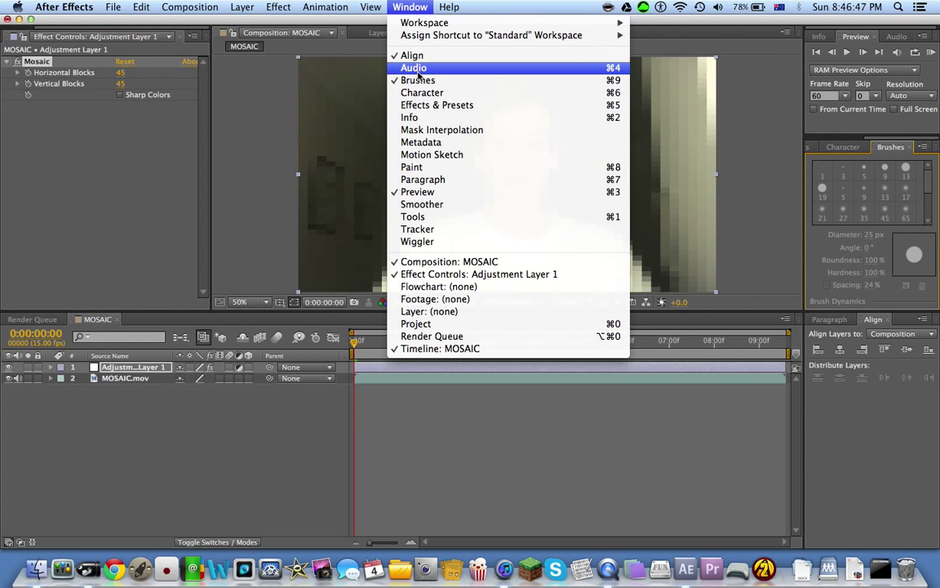
pyautogui.click(444, 144)
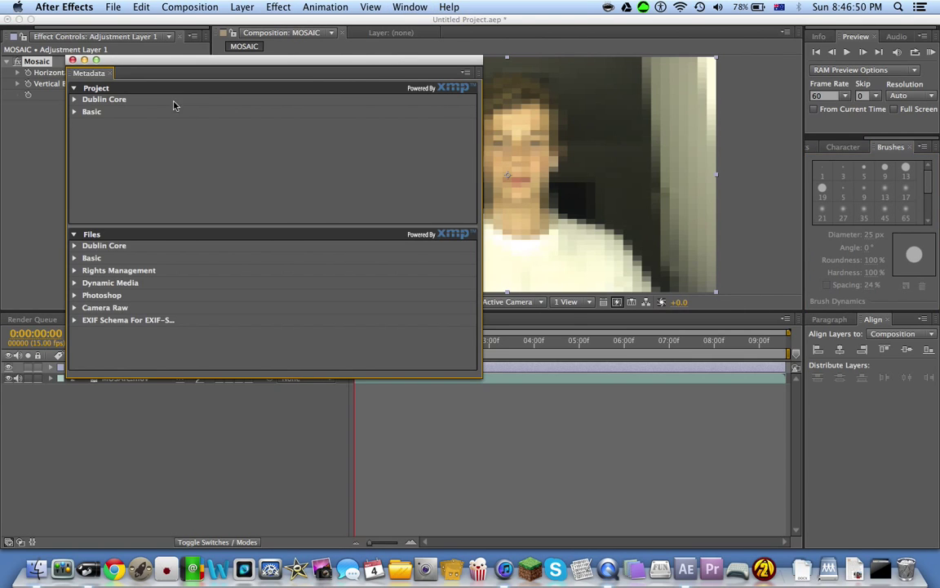
pyautogui.click(72, 60)
pyautogui.click(410, 7)
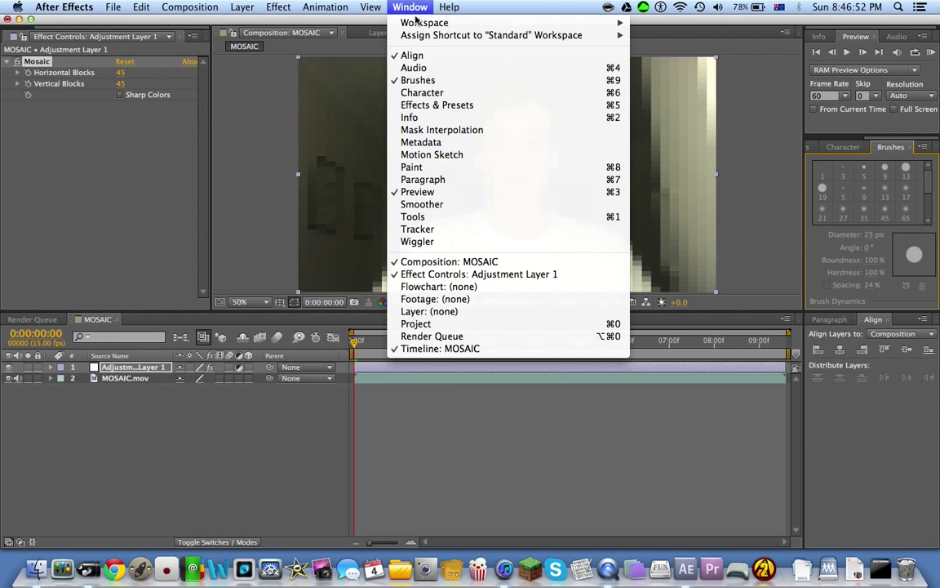
pyautogui.click(430, 167)
pyautogui.click(410, 6)
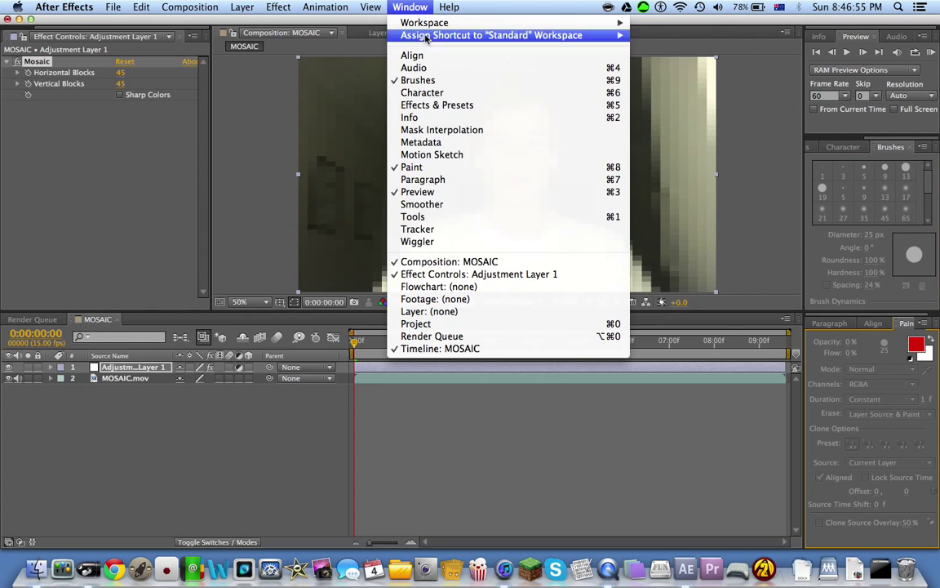
# Dock the Tools panel on the right, close Align and Paint, and group Paragraph with Tools.
pyautogui.click(451, 217)
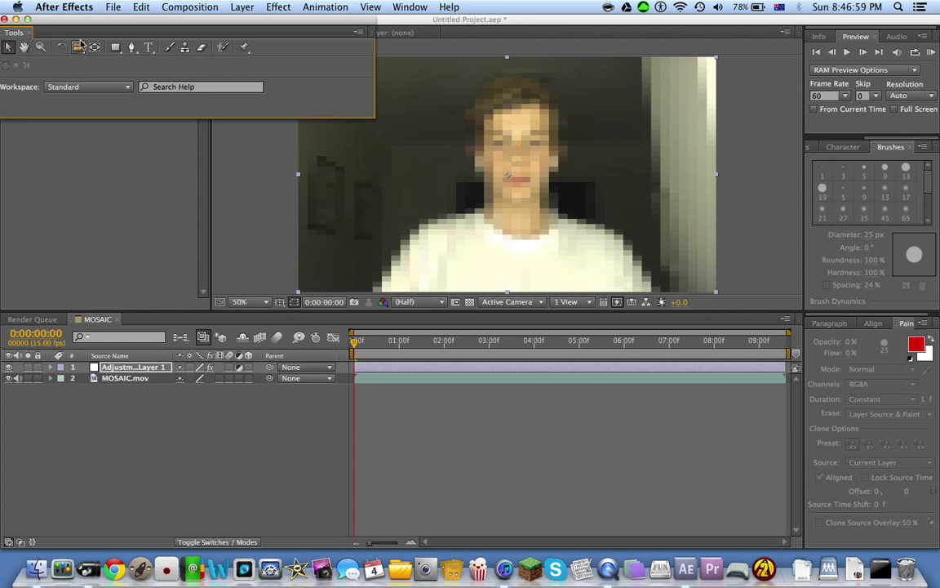
pyautogui.moveTo(12, 33)
pyautogui.mouseDown()
pyautogui.moveTo(380, 99)
pyautogui.moveTo(597, 263)
pyautogui.moveTo(784, 213)
pyautogui.moveTo(831, 156)
pyautogui.moveTo(825, 142)
pyautogui.mouseUp()
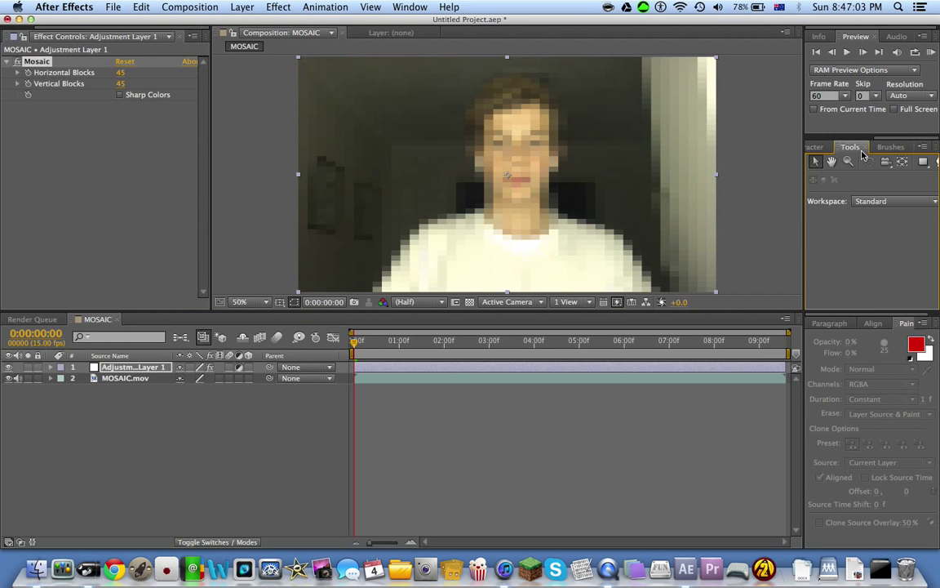
pyautogui.click(881, 325)
pyautogui.click(887, 323)
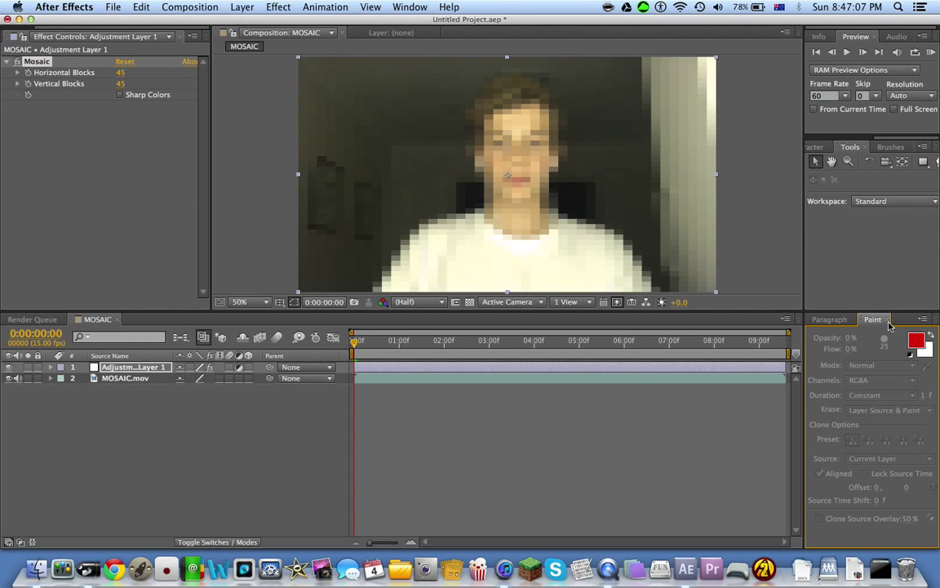
pyautogui.click(888, 323)
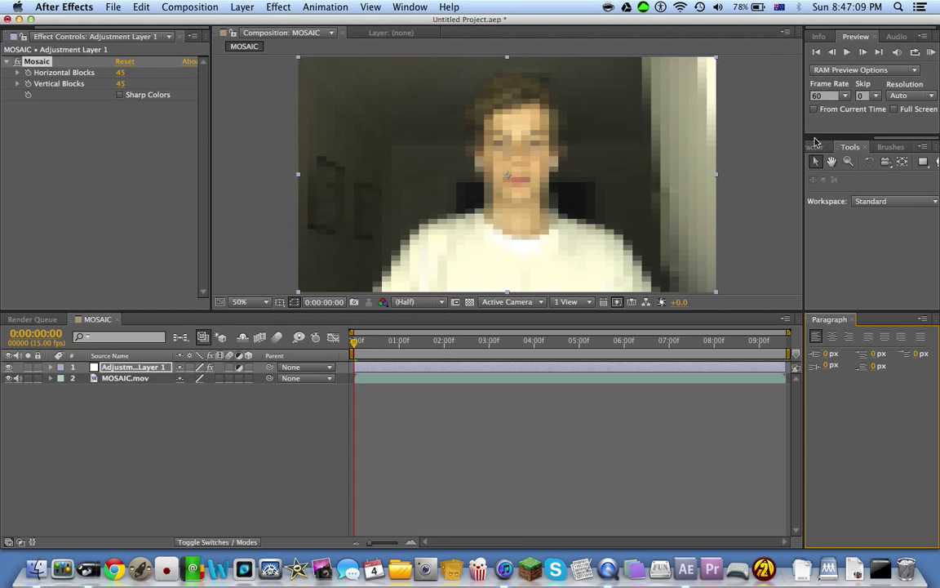
pyautogui.moveTo(888, 323); pyautogui.dragTo(860, 326)
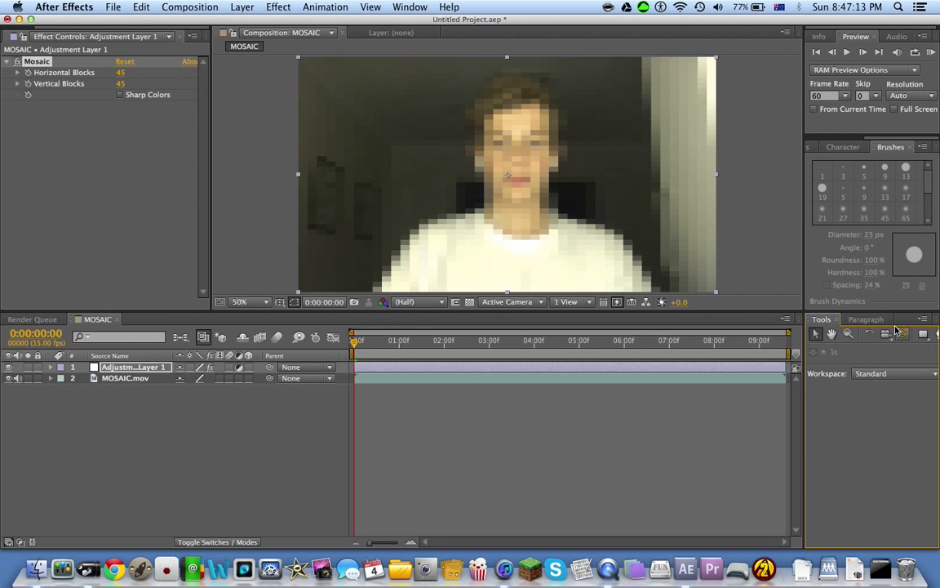
# With the Pen tool, trace mask points from below the chin up the right side and over the head.
pyautogui.click(936, 336)
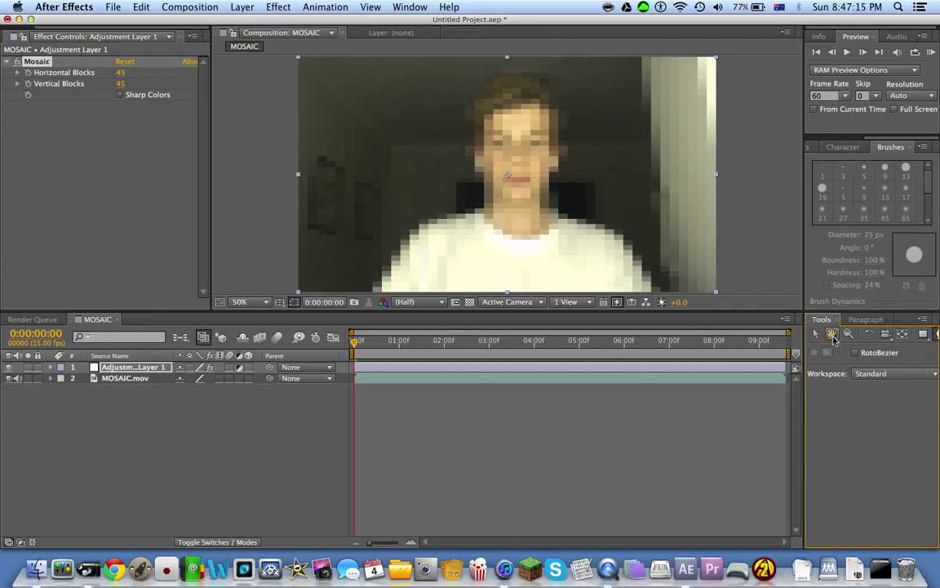
pyautogui.click(531, 196)
pyautogui.click(550, 180)
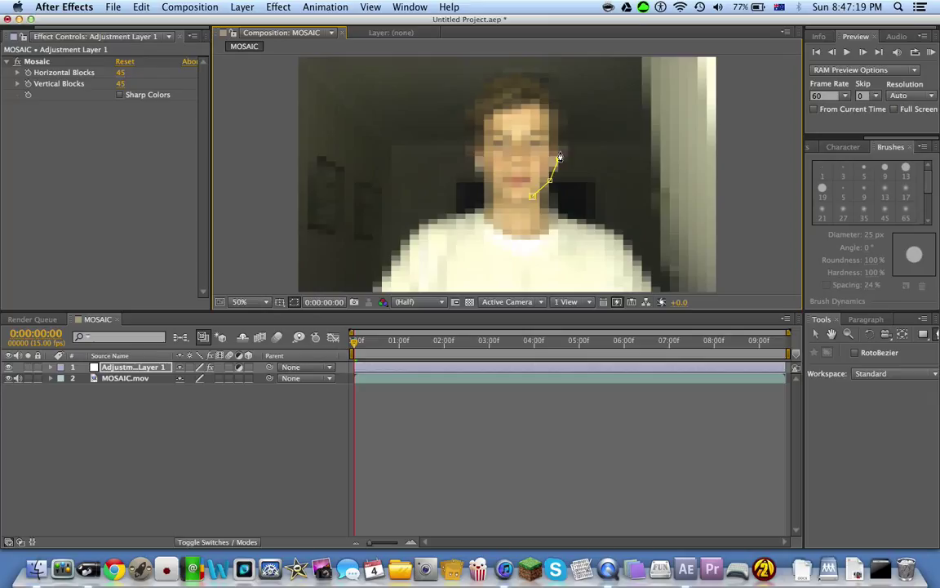
pyautogui.click(558, 159)
pyautogui.click(560, 122)
pyautogui.click(557, 102)
pyautogui.click(544, 81)
pyautogui.click(523, 73)
pyautogui.click(499, 72)
# Finish the face mask down the left side and along the chin, then return to the Selection tool.
pyautogui.click(484, 81)
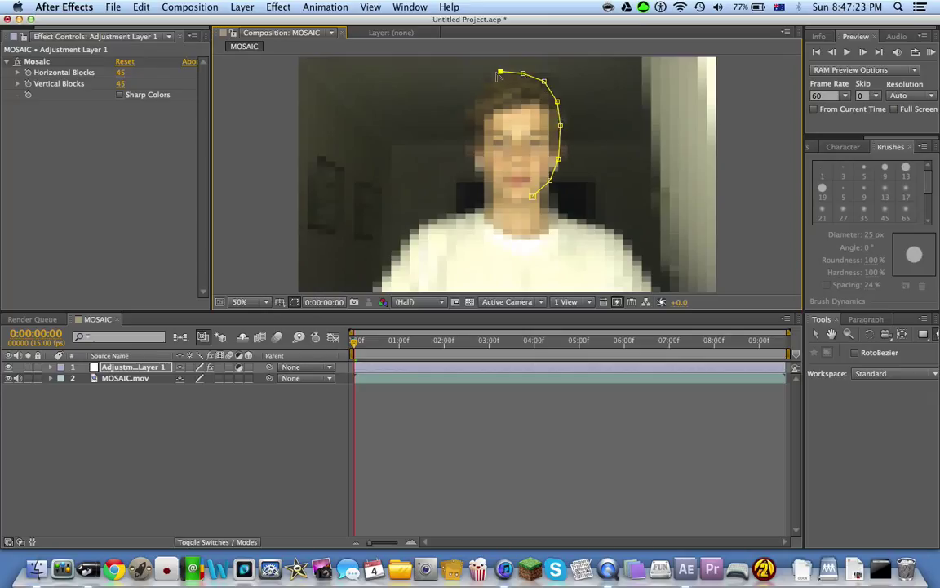
pyautogui.click(473, 102)
pyautogui.click(466, 124)
pyautogui.click(469, 153)
pyautogui.click(485, 177)
pyautogui.click(500, 197)
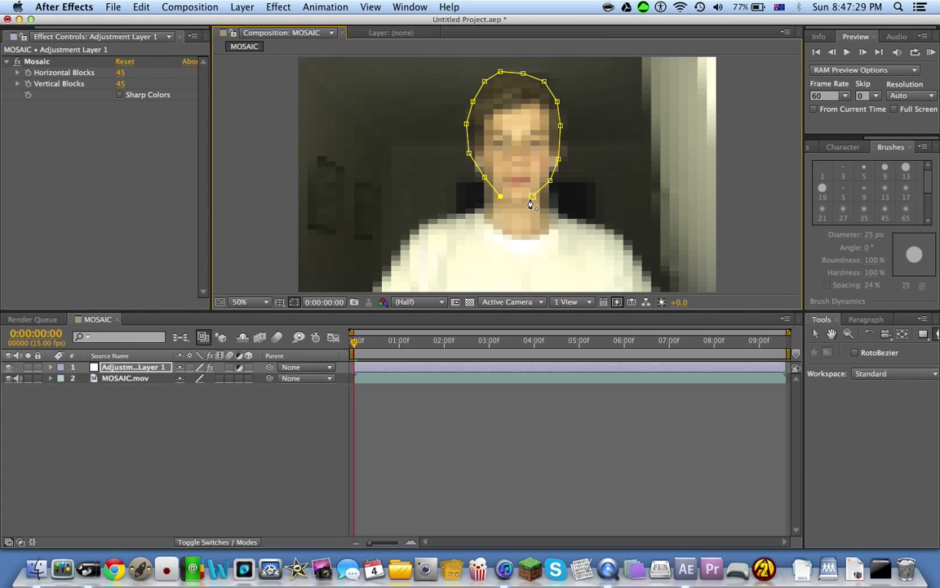
pyautogui.click(530, 202)
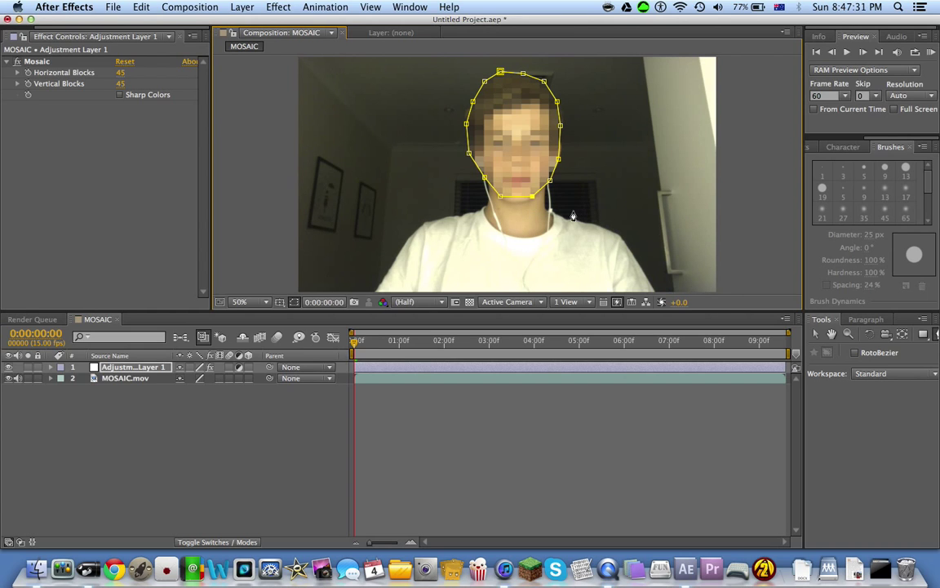
pyautogui.press('super+z')
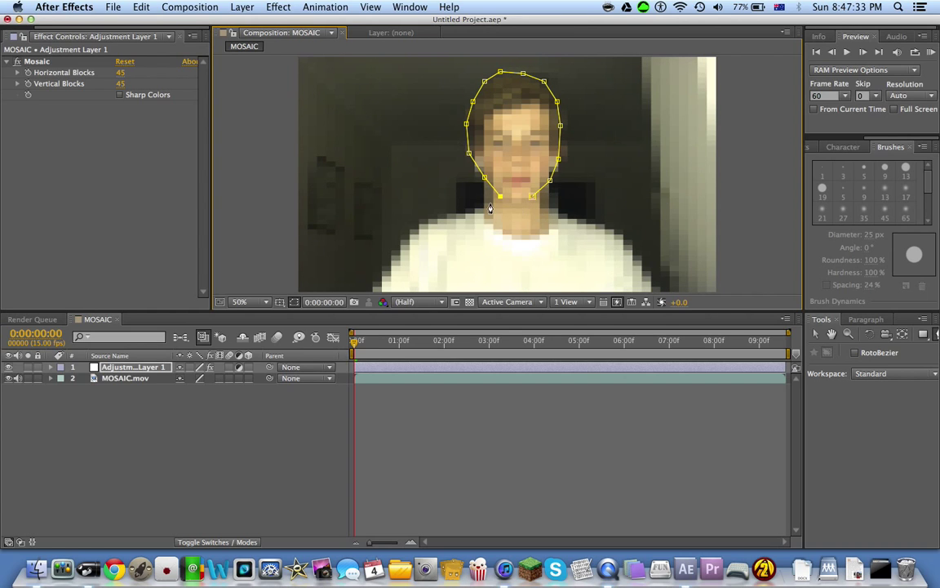
pyautogui.click(525, 204)
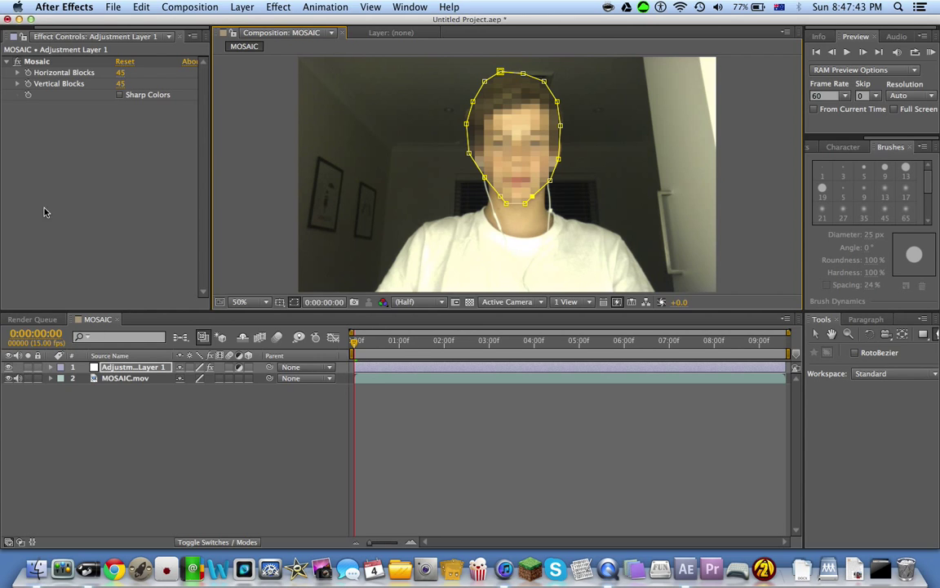
pyautogui.press('v')
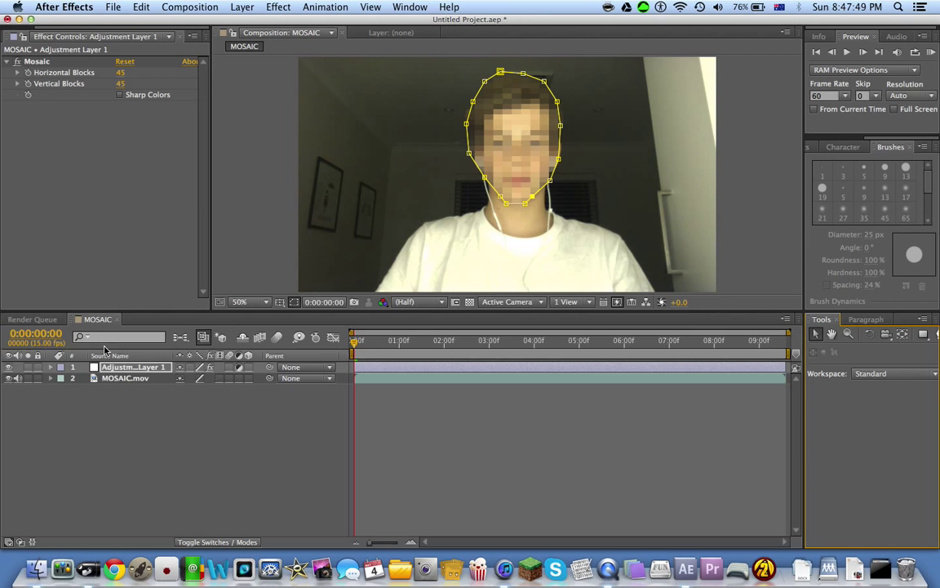
# Hide the adjustment layer, select MOSAIC.mov, and show the Tracker panel on the right.
pyautogui.click(9, 368)
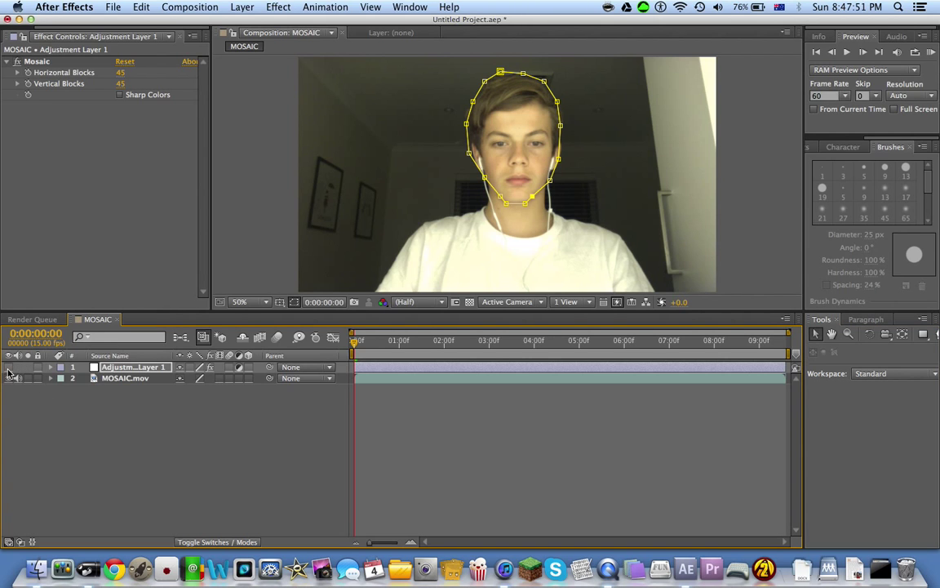
pyautogui.click(115, 380)
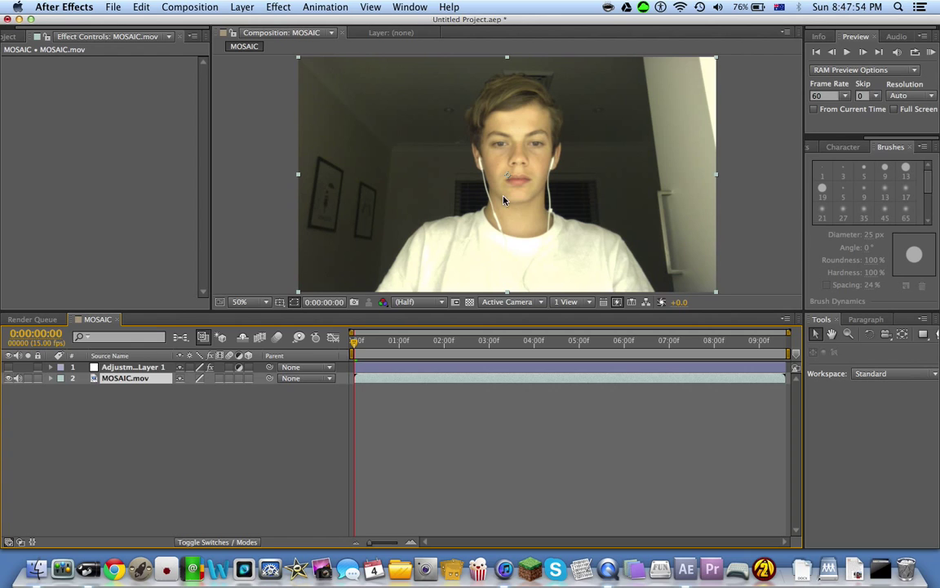
pyautogui.click(810, 146)
pyautogui.click(810, 147)
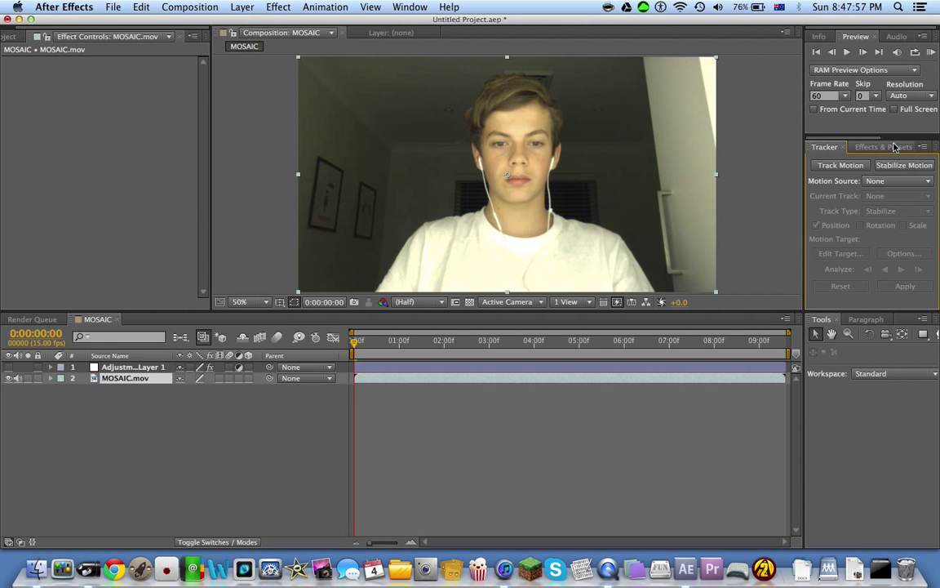
pyautogui.click(871, 149)
pyautogui.click(870, 150)
pyautogui.click(410, 7)
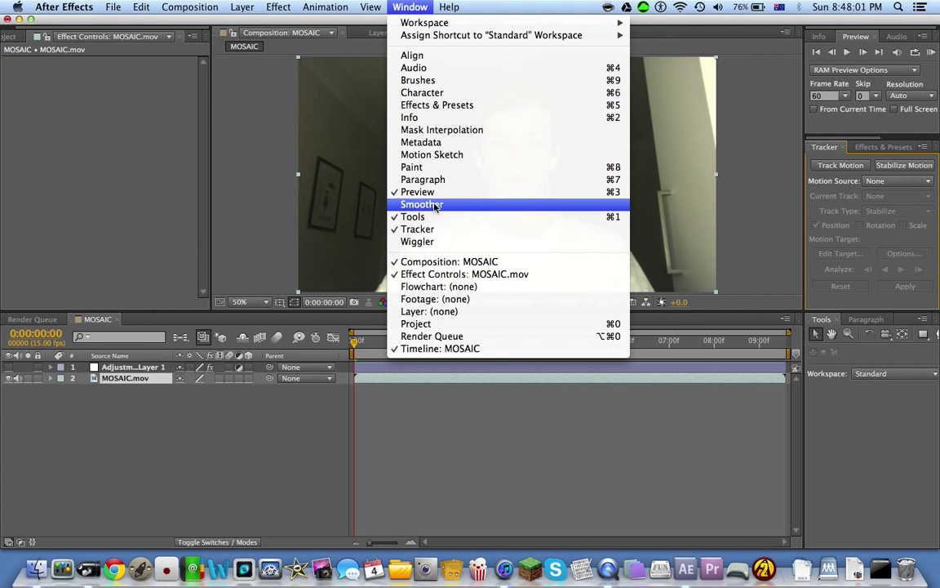
pyautogui.click(779, 163)
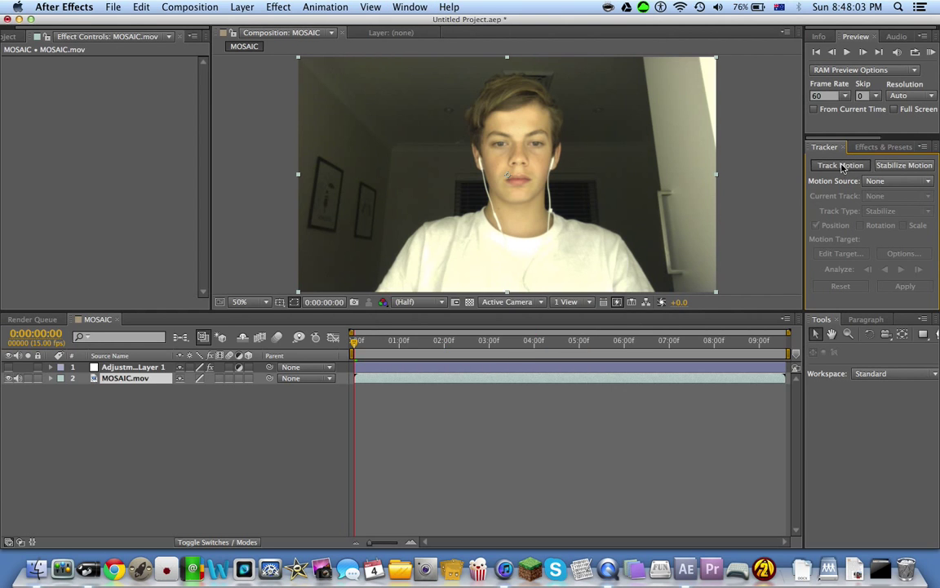
# Track MOSAIC.mov for position and rotation, fitting Track Points 1 and 2 over the eyes.
pyautogui.click(841, 165)
pyautogui.moveTo(513, 156); pyautogui.dragTo(510, 153)
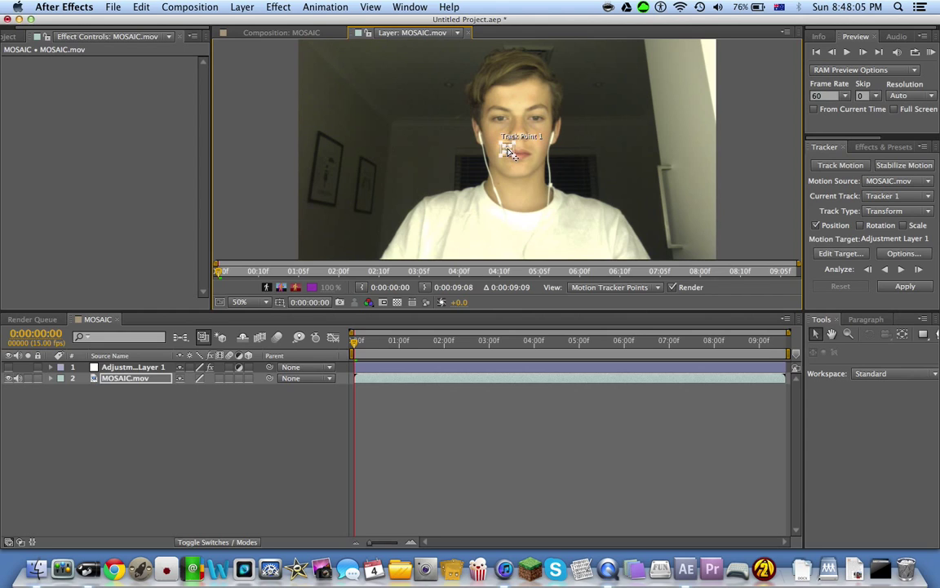
pyautogui.click(860, 225)
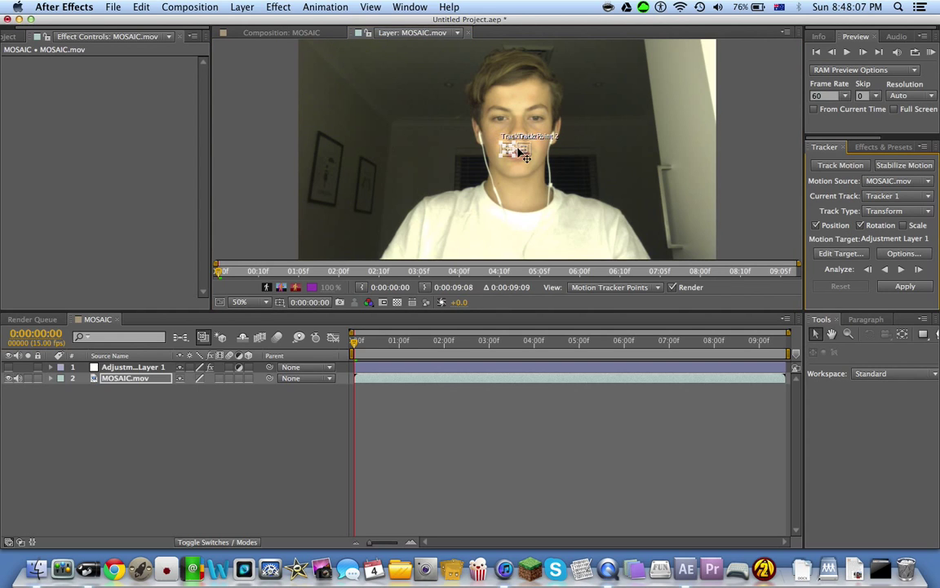
pyautogui.moveTo(526, 157); pyautogui.dragTo(527, 151)
pyautogui.moveTo(529, 149); pyautogui.dragTo(506, 123)
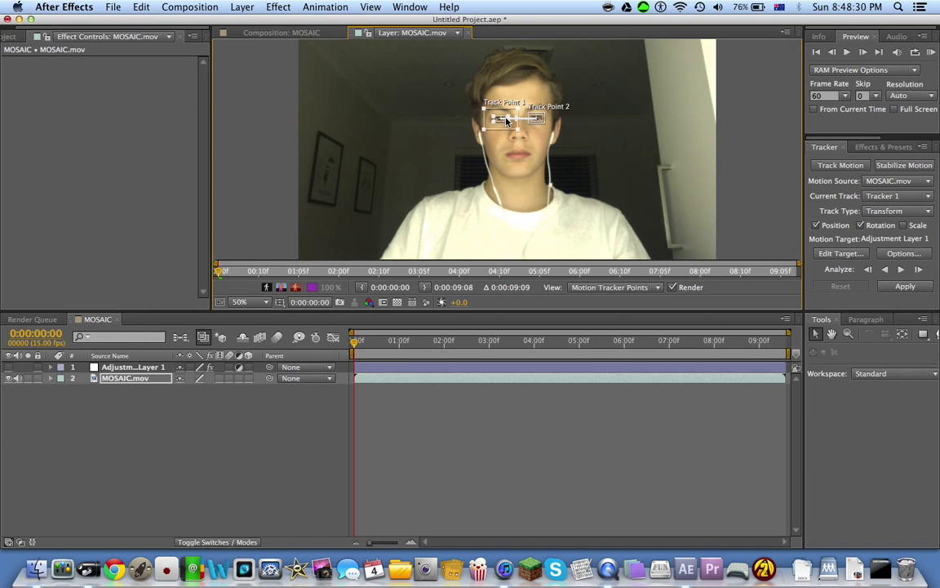
pyautogui.moveTo(517, 114); pyautogui.dragTo(512, 120)
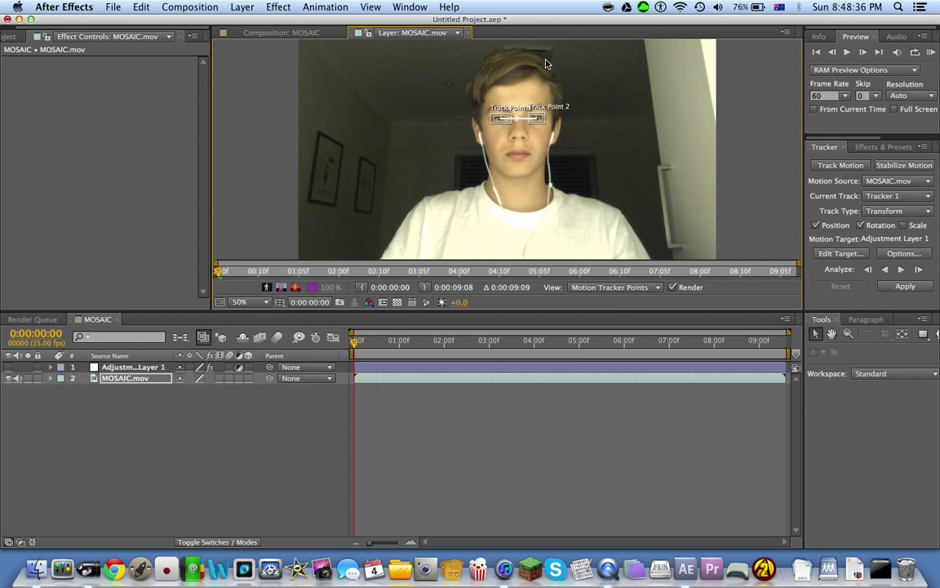
pyautogui.click(139, 478)
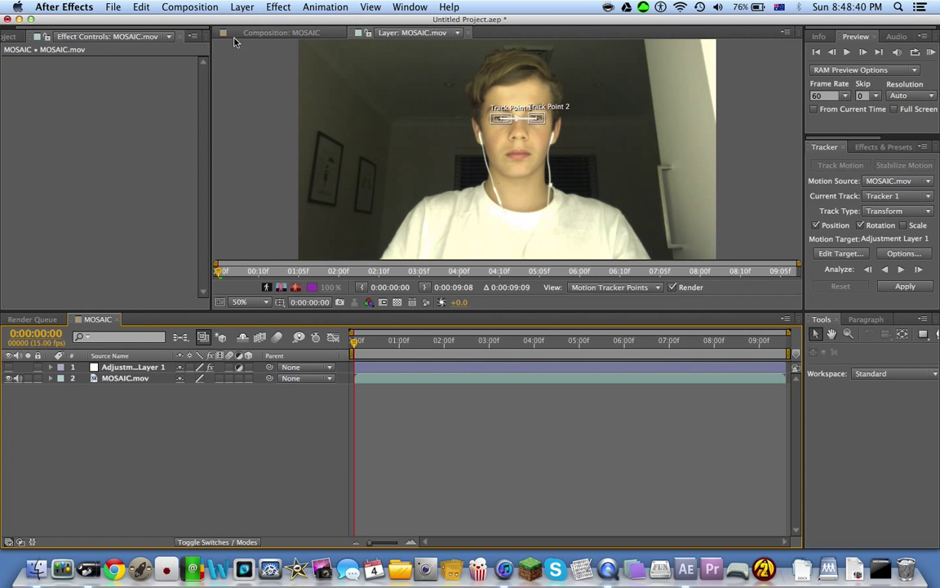
# Add a new Null Object layer from the Layer menu.
pyautogui.click(245, 7)
pyautogui.moveTo(253, 22)
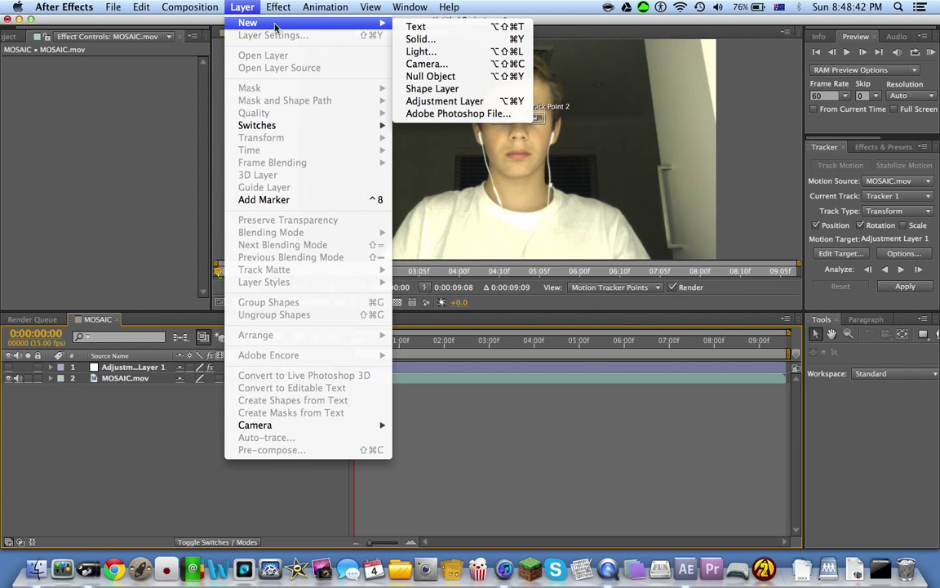
pyautogui.click(448, 80)
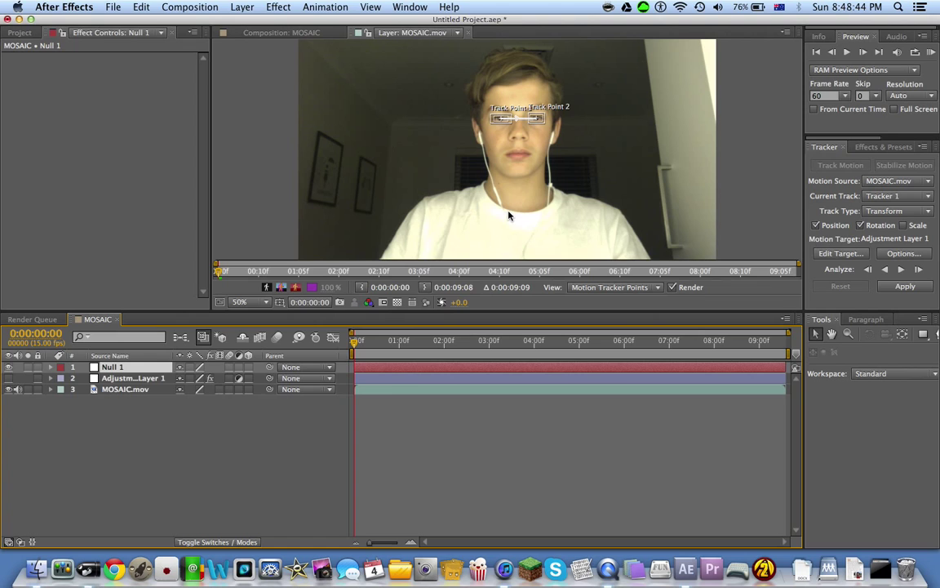
pyautogui.click(226, 413)
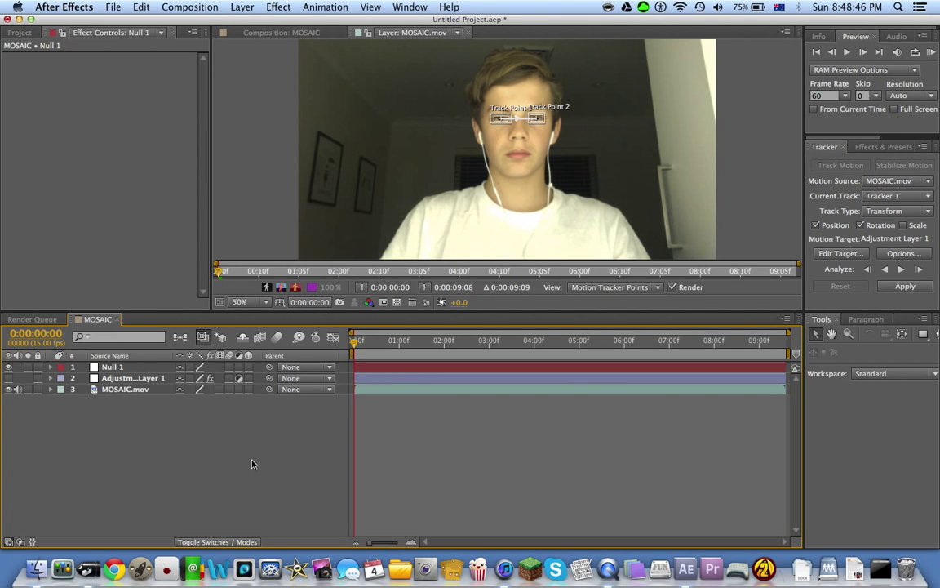
# Make Null 1 the tracker's motion target and analyze the track forward.
pyautogui.click(841, 253)
pyautogui.click(497, 270)
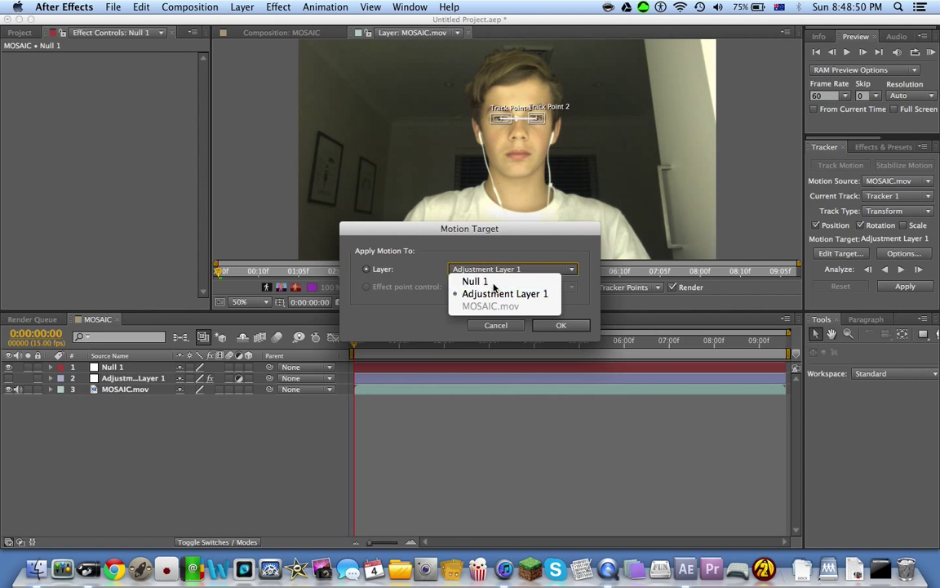
pyautogui.click(493, 283)
pyautogui.click(559, 325)
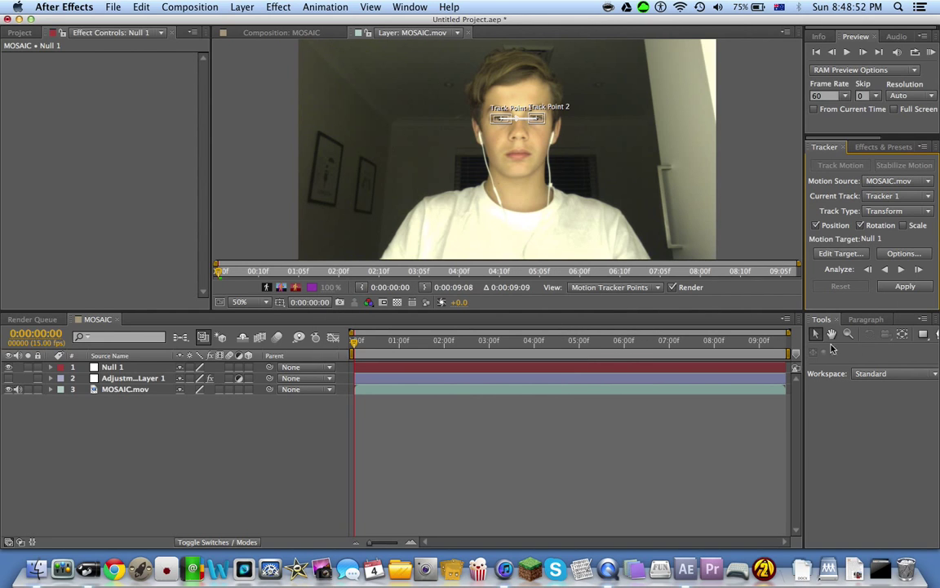
pyautogui.click(901, 269)
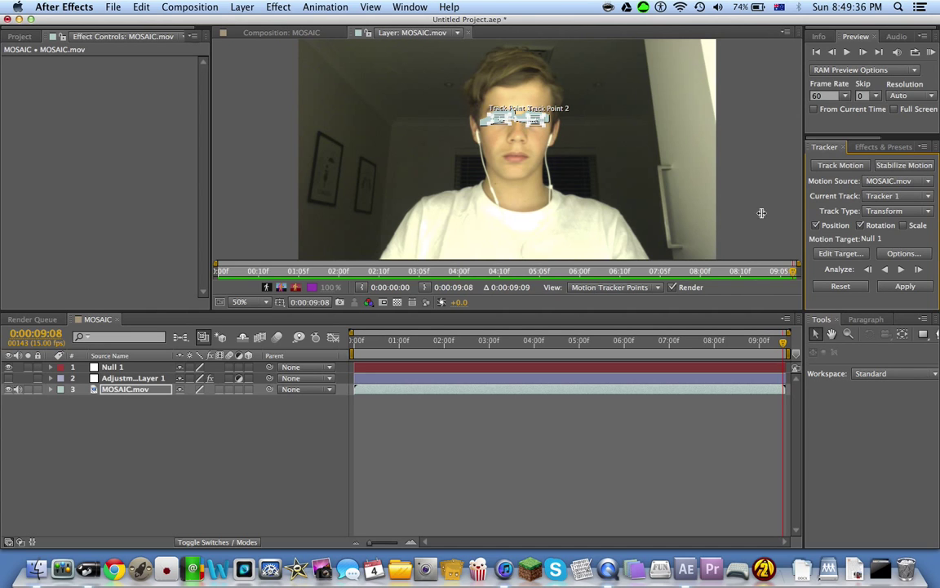
# Apply the track to Null 1 in X and Y, then move the playhead back to 0:00.
pyautogui.click(901, 286)
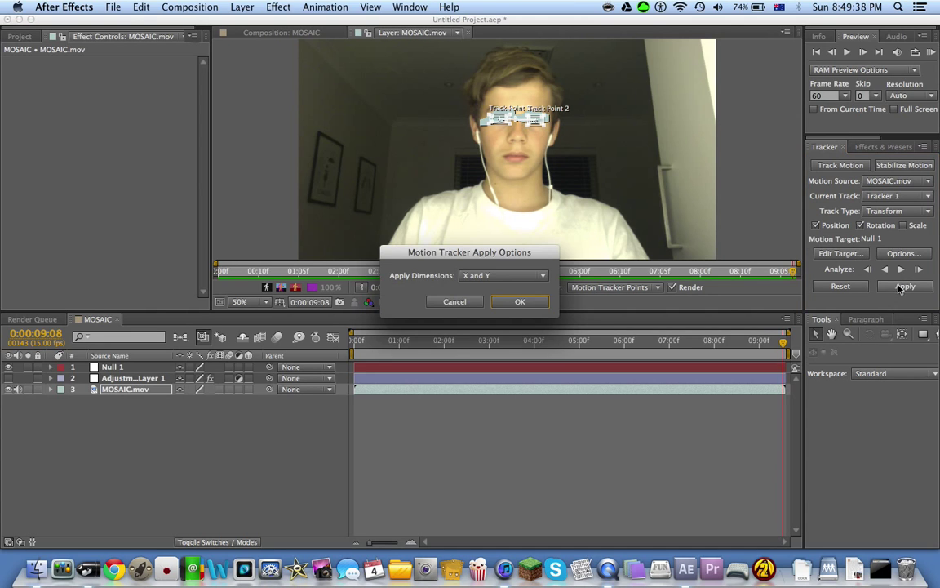
pyautogui.click(505, 302)
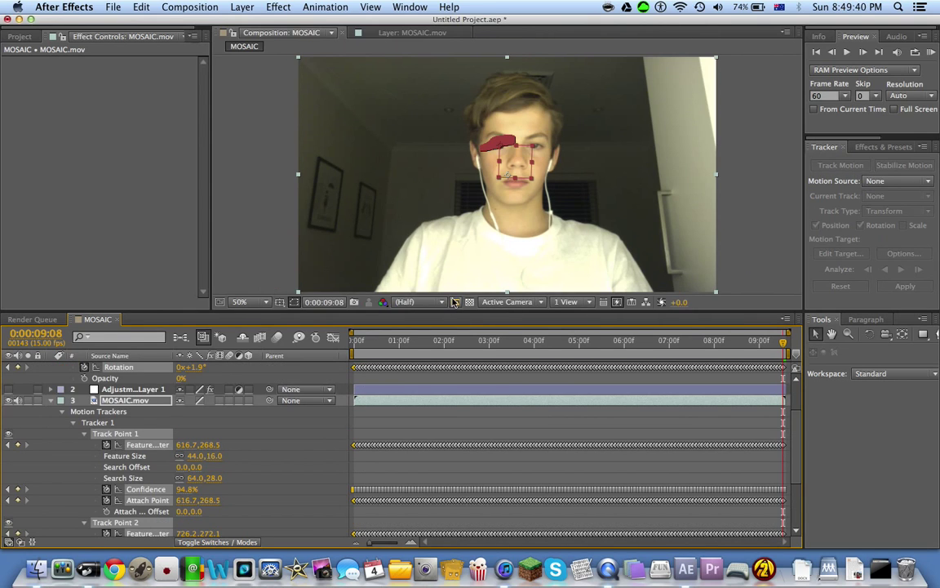
pyautogui.scroll(-2, 506, 482)
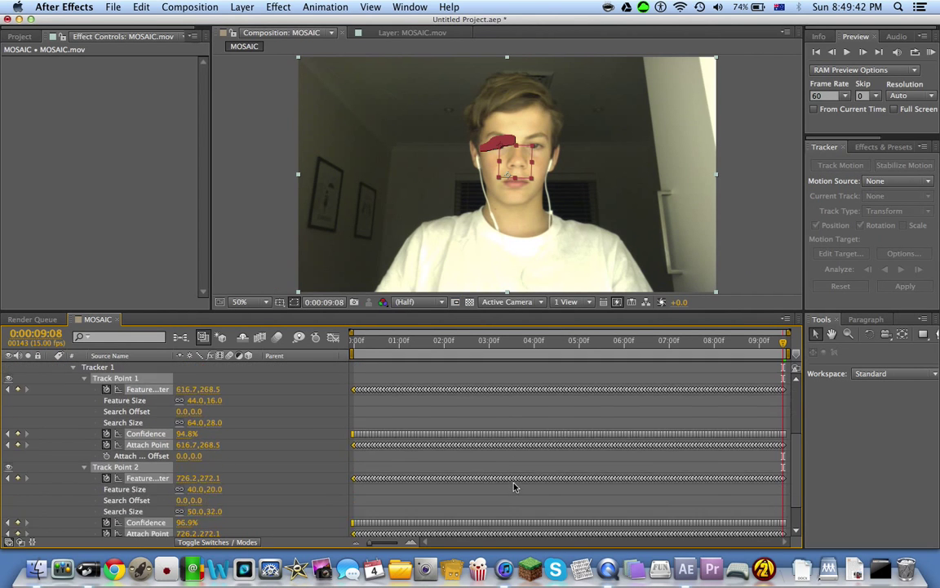
pyautogui.scroll(3, 408, 473)
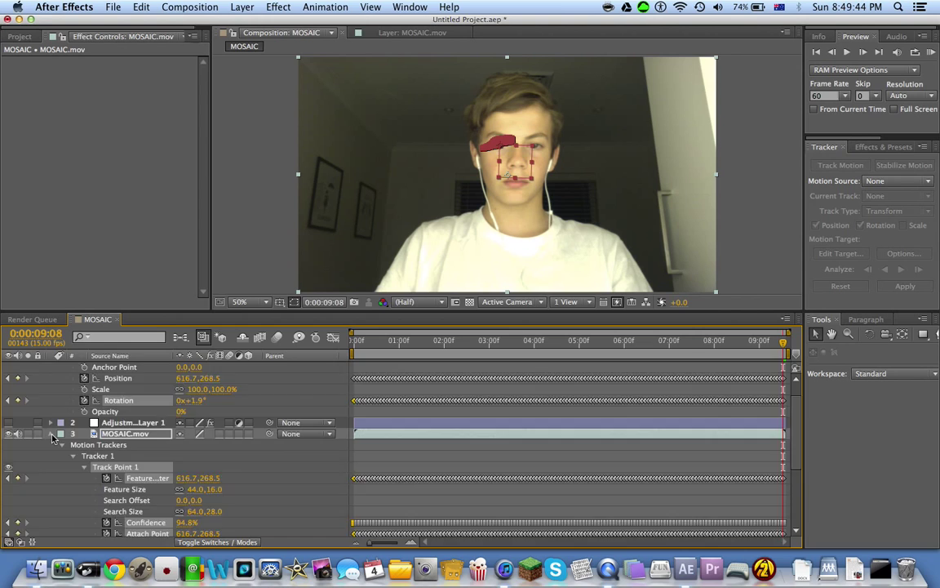
pyautogui.click(52, 438)
pyautogui.click(111, 405)
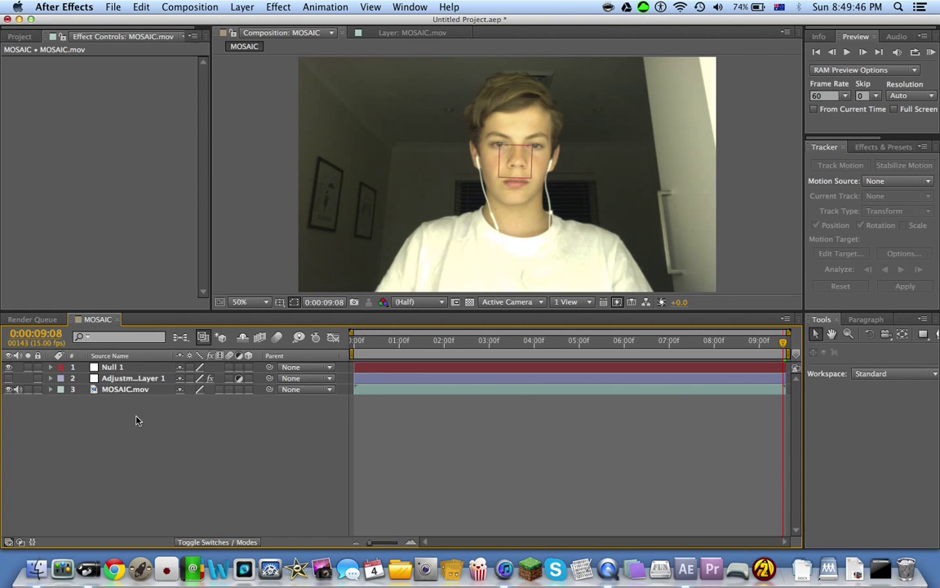
pyautogui.moveTo(378, 351); pyautogui.dragTo(349, 352)
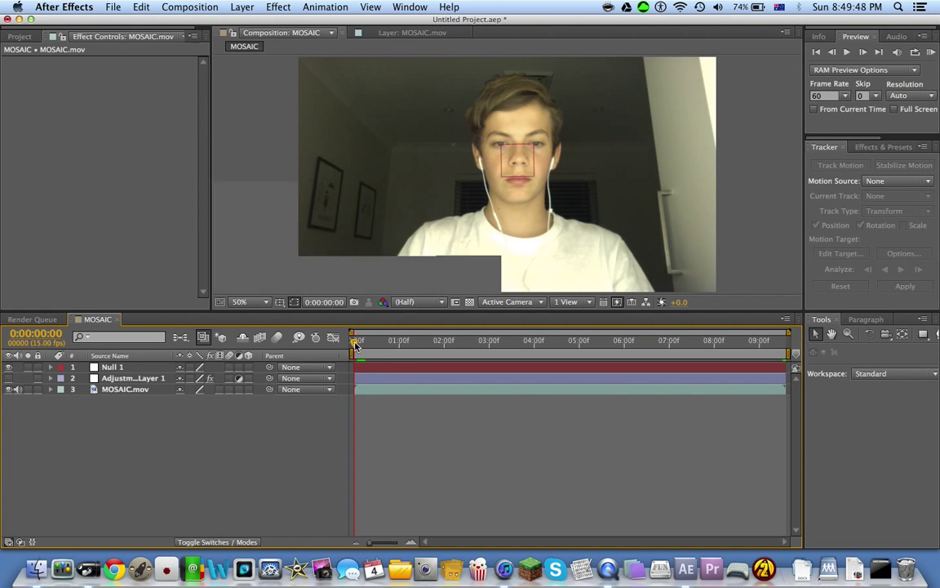
# Unhide Adjustment Layer 1, parent it to Null 1, and play back the composition.
pyautogui.click(9, 377)
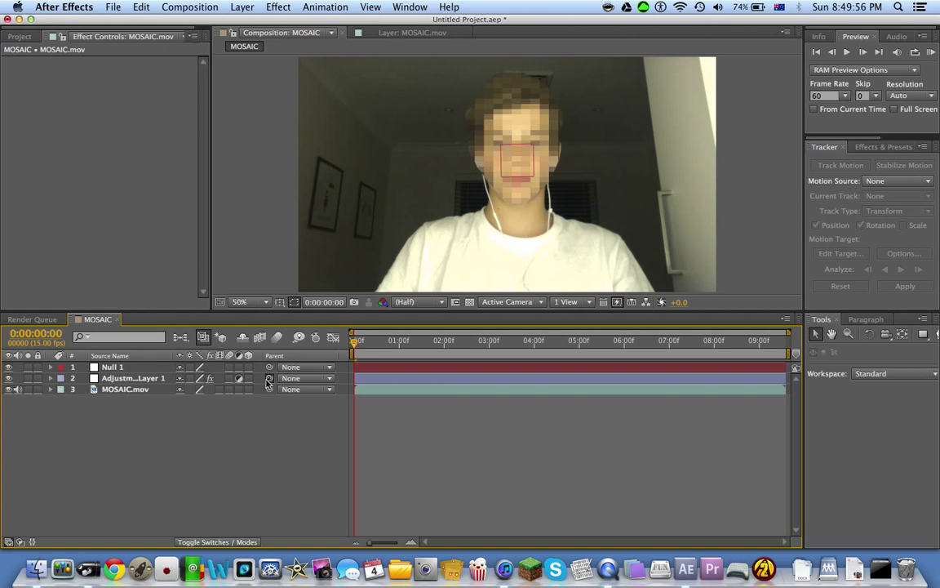
pyautogui.moveTo(268, 382); pyautogui.dragTo(128, 369)
pyautogui.press('space')
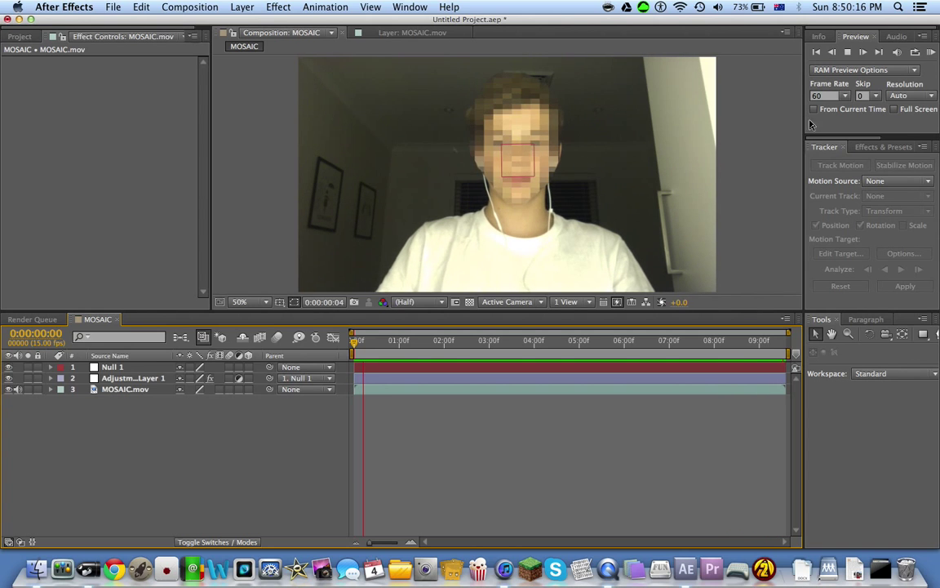
# Change the RAM preview frame rate from 60 to 29.97 and rerun the preview.
pyautogui.click(929, 59)
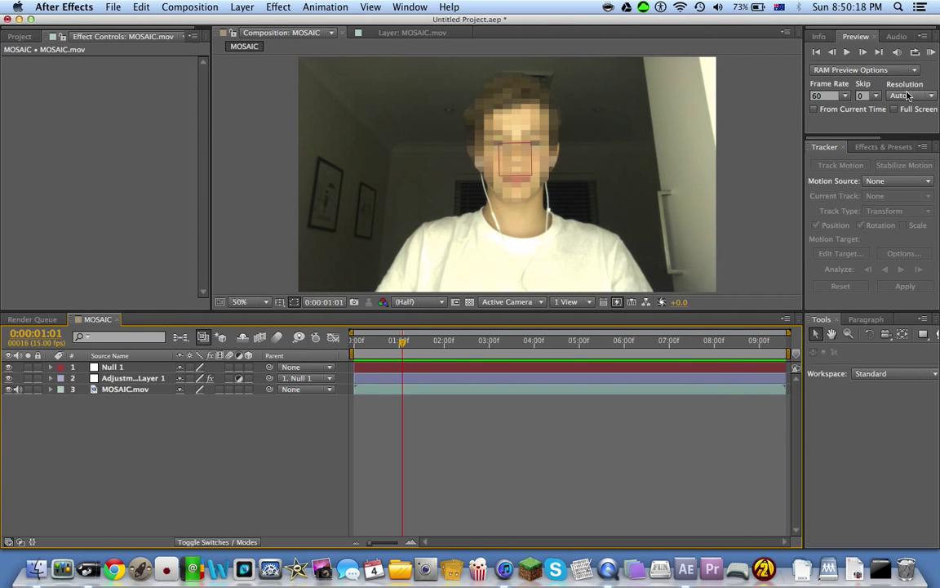
pyautogui.press('space')
pyautogui.click(932, 58)
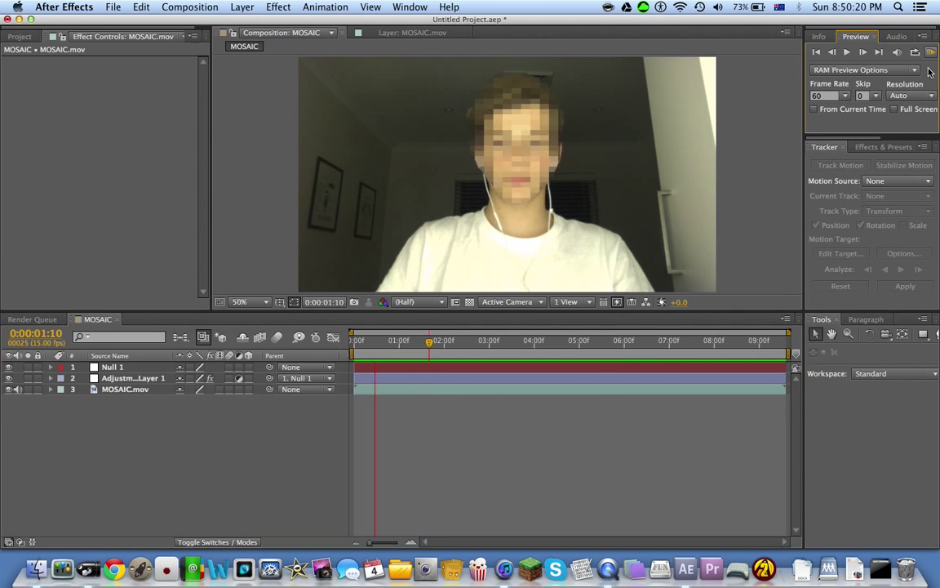
pyautogui.press('space')
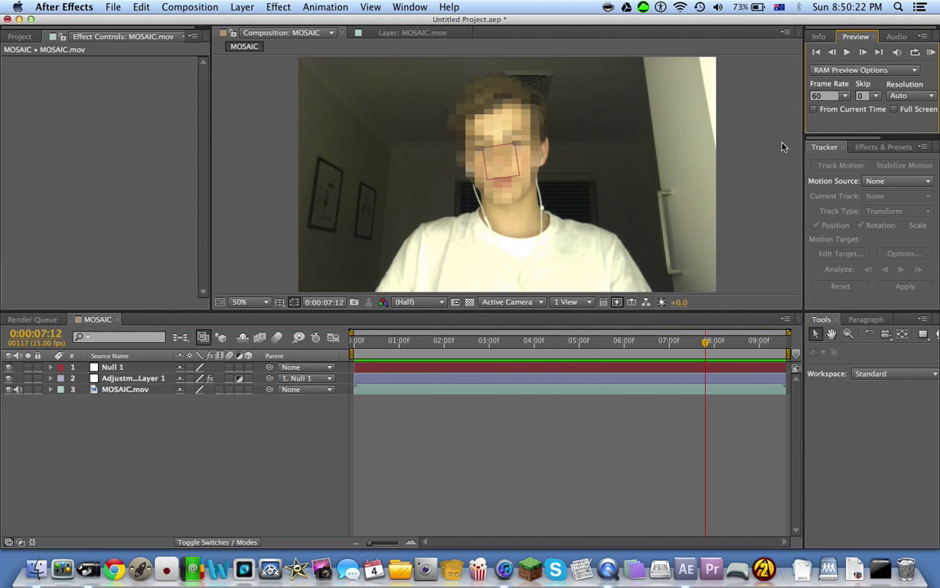
pyautogui.click(845, 96)
pyautogui.click(829, 165)
pyautogui.click(931, 51)
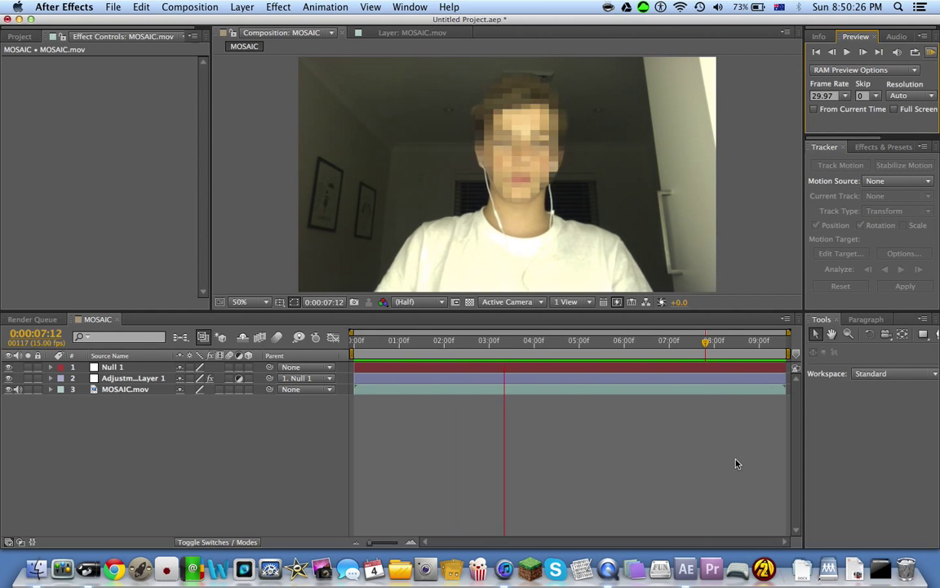